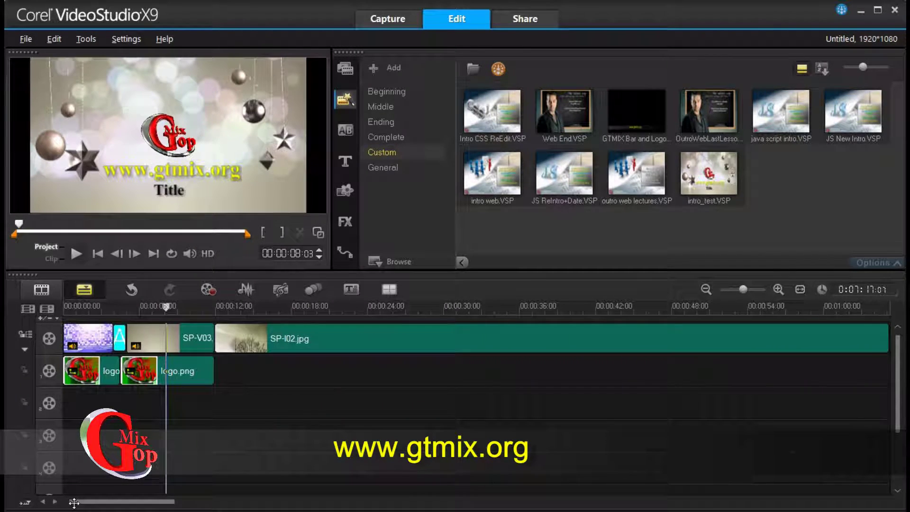
# Examine the clips along the whole timeline and the replacement options for the second logo.png overlay clip.
pyautogui.click(299, 342)
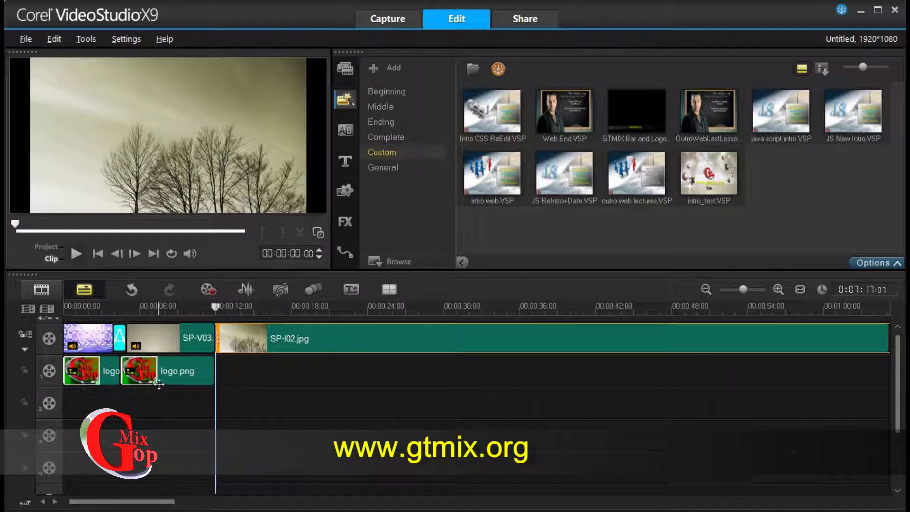
pyautogui.moveTo(159, 502); pyautogui.dragTo(740, 501)
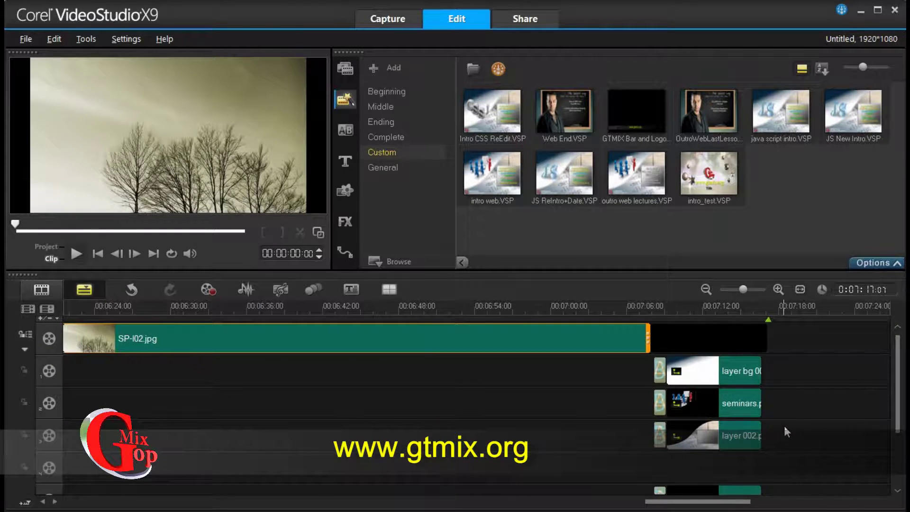
pyautogui.click(751, 407)
pyautogui.moveTo(696, 503); pyautogui.dragTo(70, 498)
pyautogui.click(204, 376)
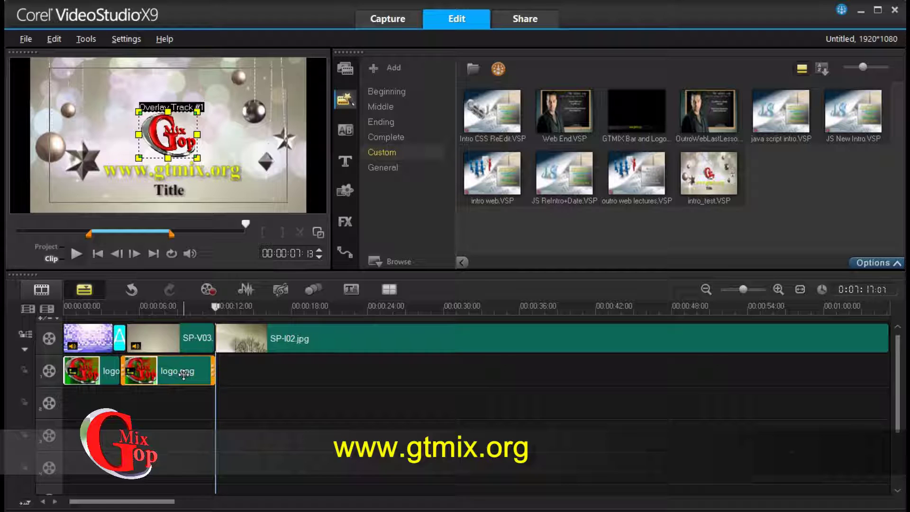
pyautogui.rightClick(184, 374)
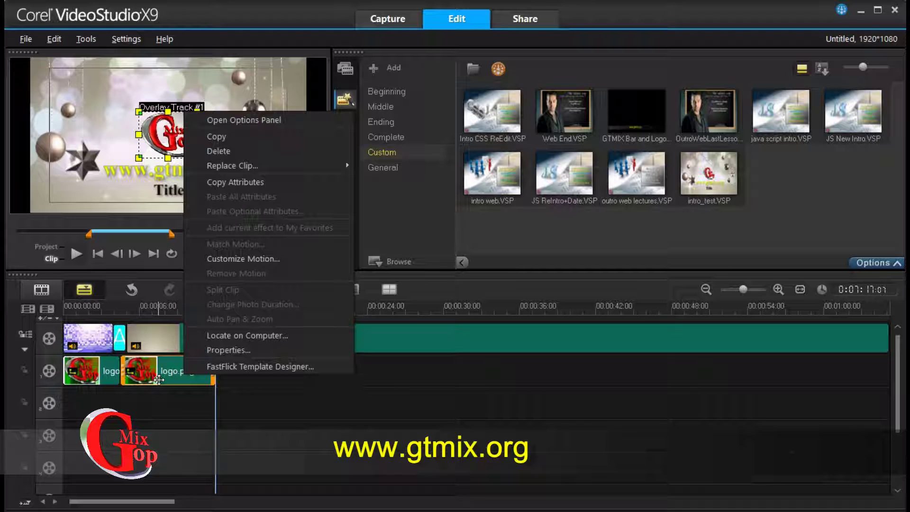
pyautogui.rightClick(162, 379)
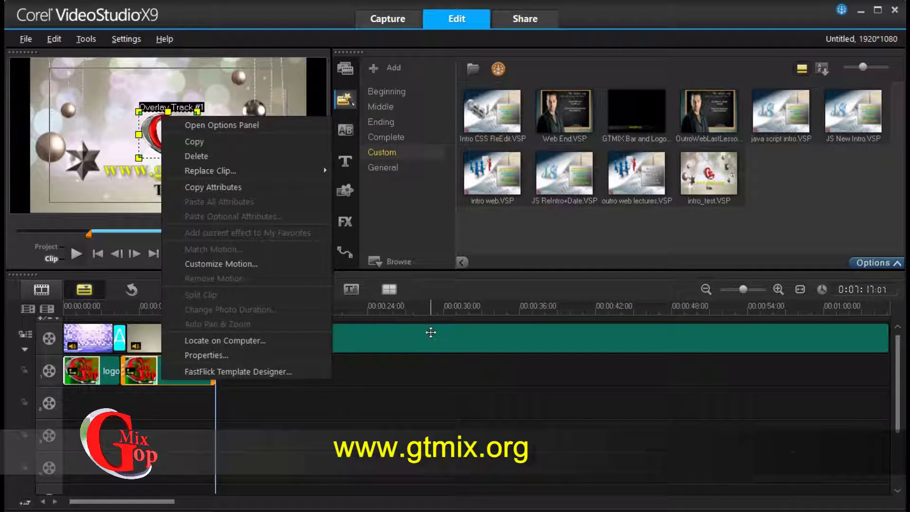
pyautogui.moveTo(237, 172)
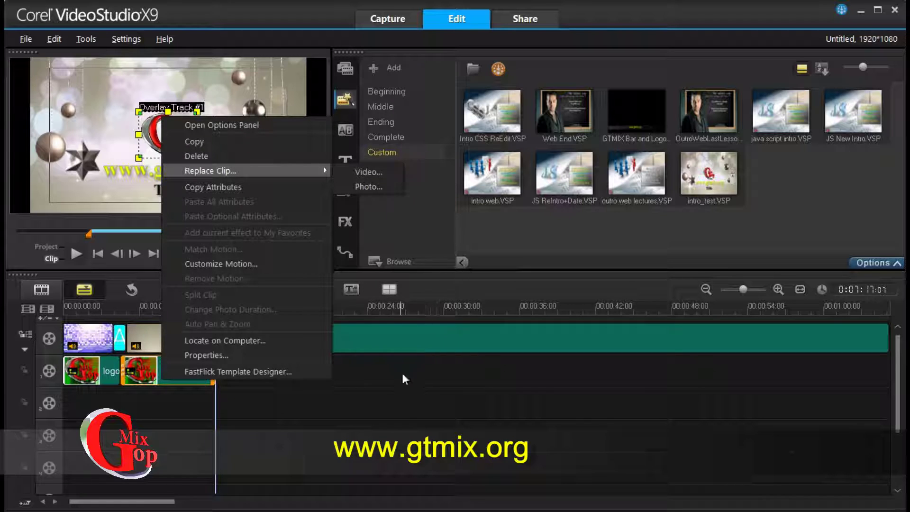
pyautogui.click(415, 404)
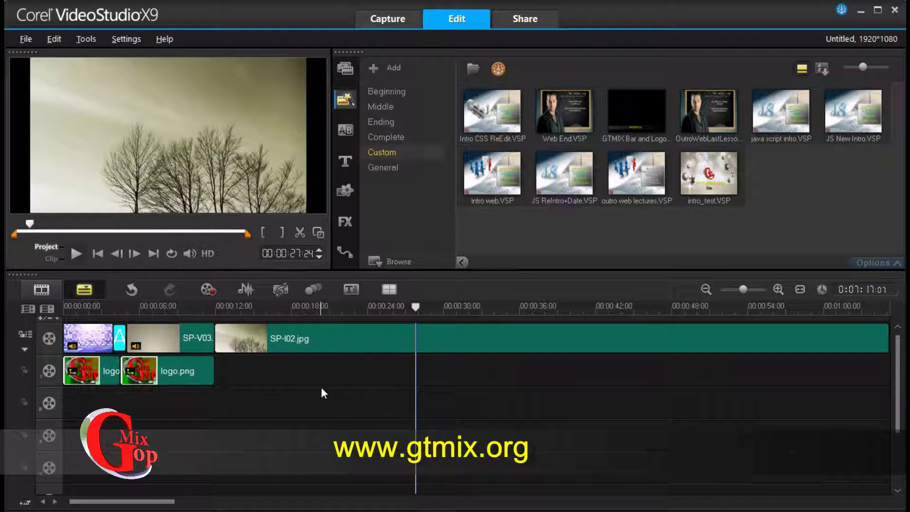
pyautogui.click(323, 308)
pyautogui.moveTo(324, 311); pyautogui.dragTo(288, 310)
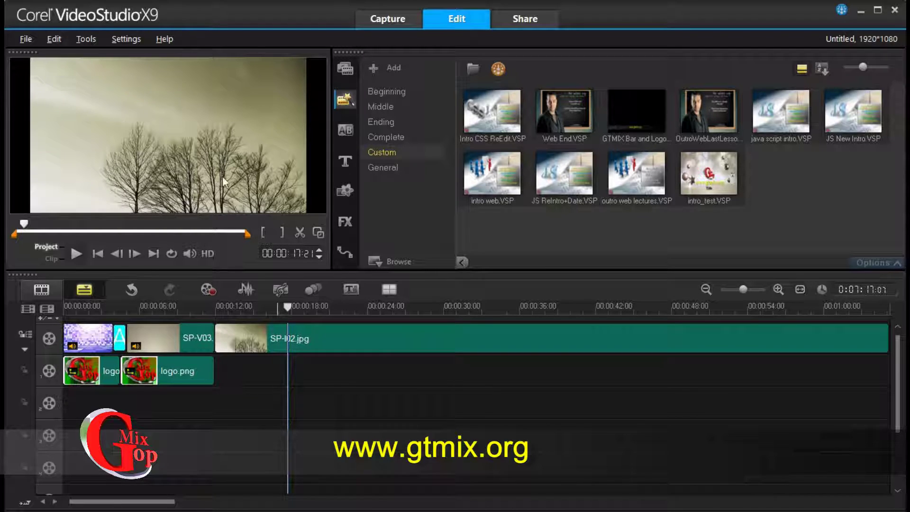
# Start a Smart Package of the current project and save the project as "test montage".
pyautogui.click(32, 40)
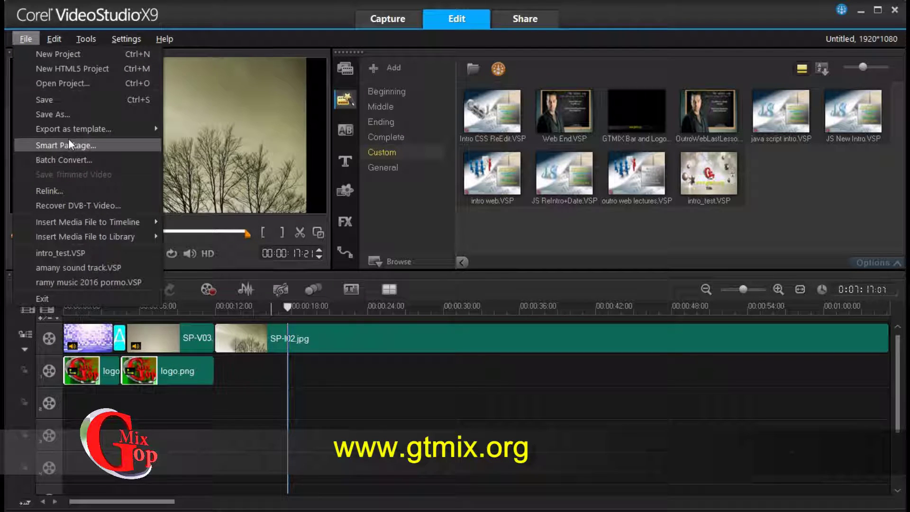
pyautogui.click(100, 148)
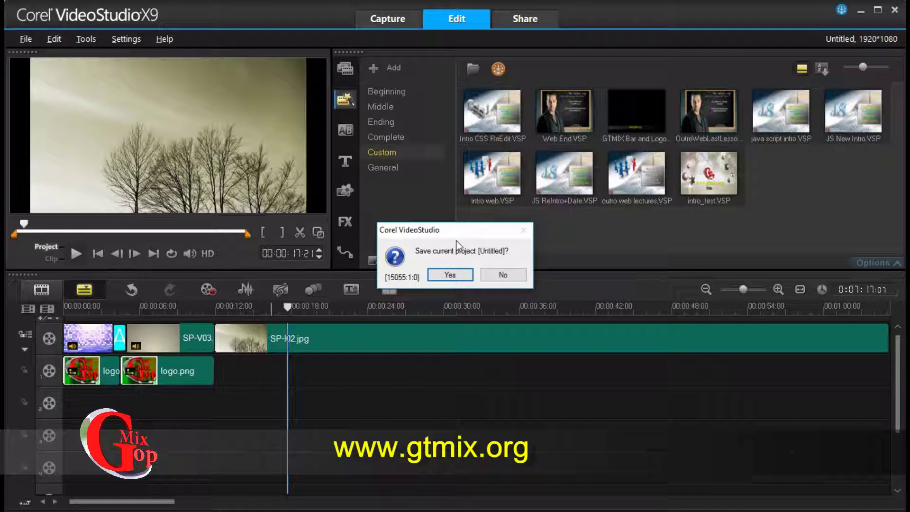
pyautogui.click(448, 275)
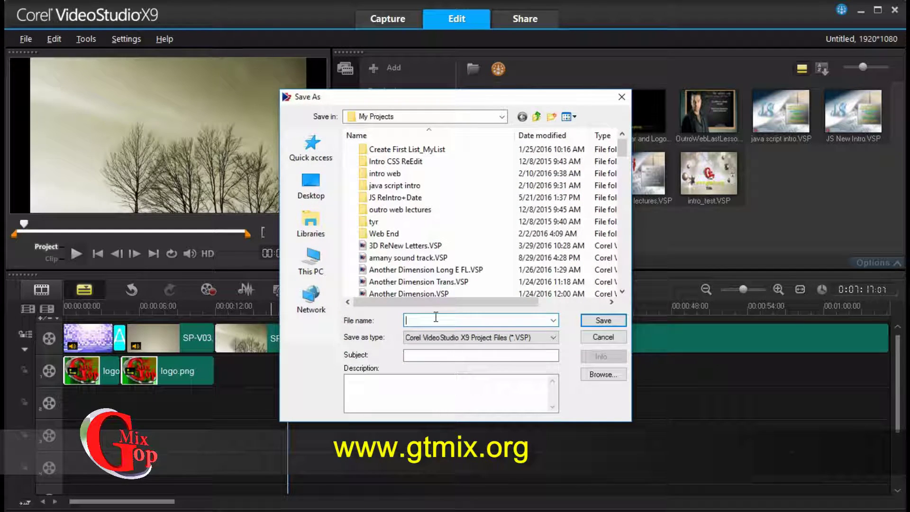
pyautogui.write('test montage')
pyautogui.click(603, 320)
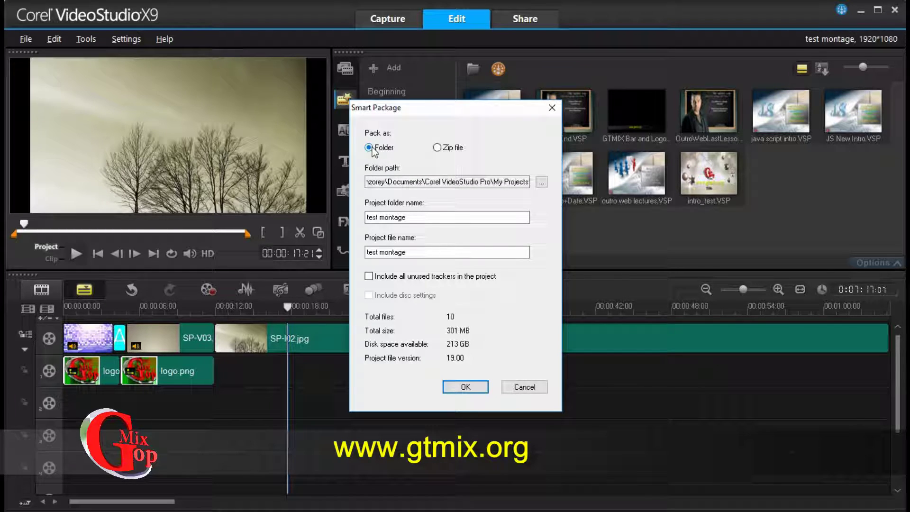
# Try the Zip file packing option and return to packing as a Folder.
pyautogui.click(437, 147)
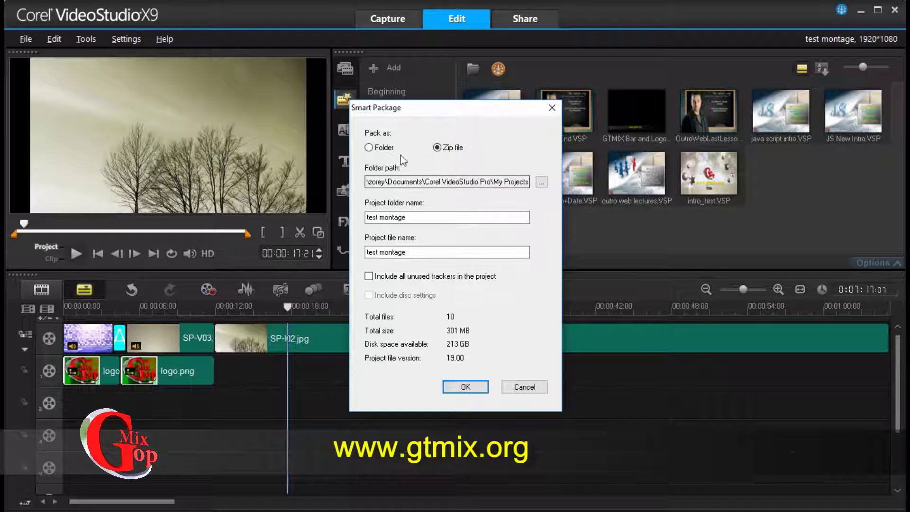
pyautogui.click(369, 148)
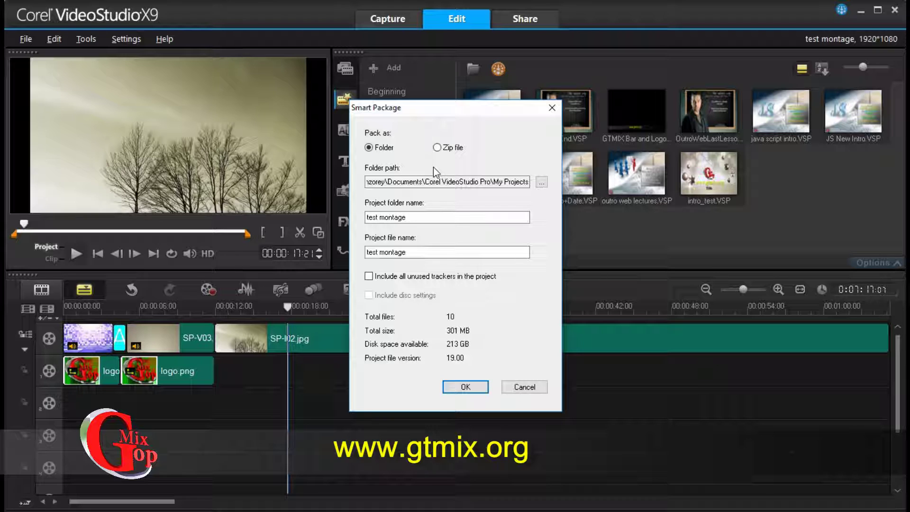
pyautogui.click(437, 147)
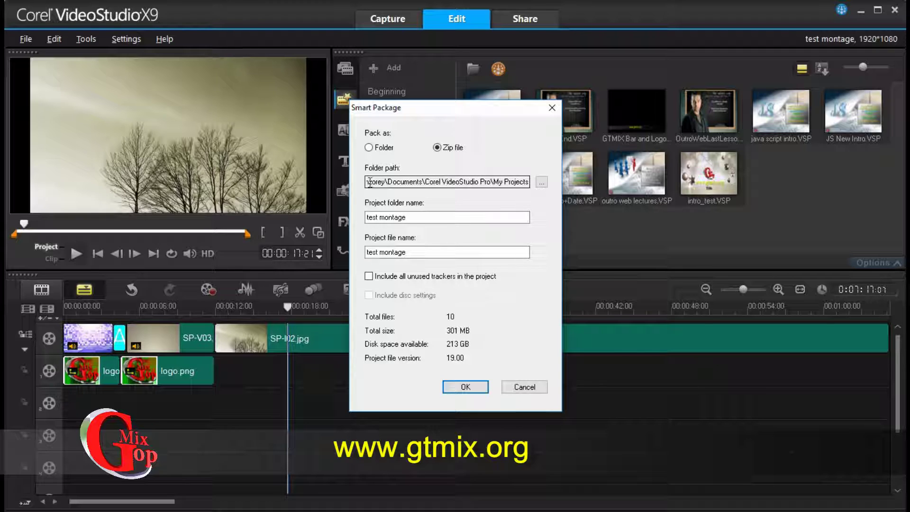
pyautogui.click(369, 148)
# Set the Smart Package folder path to C:\.
pyautogui.moveTo(377, 182); pyautogui.dragTo(572, 188)
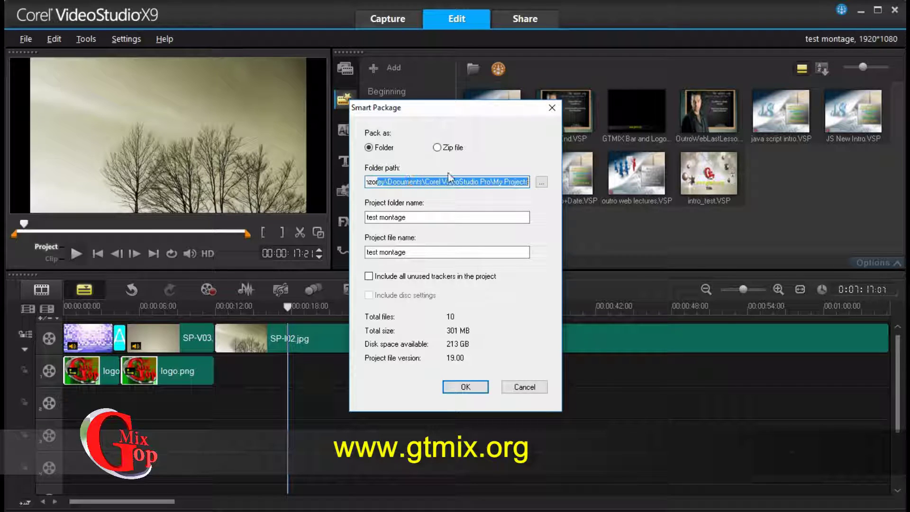
pyautogui.click(478, 183)
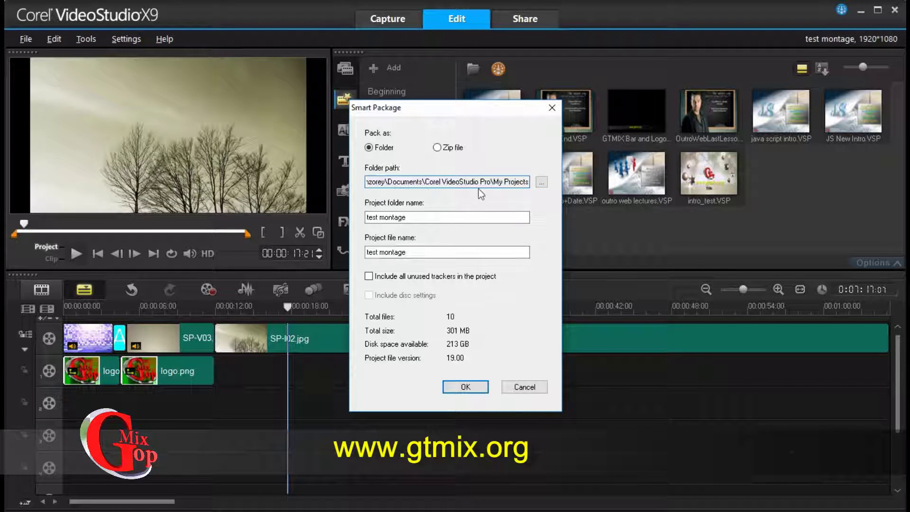
pyautogui.click(542, 183)
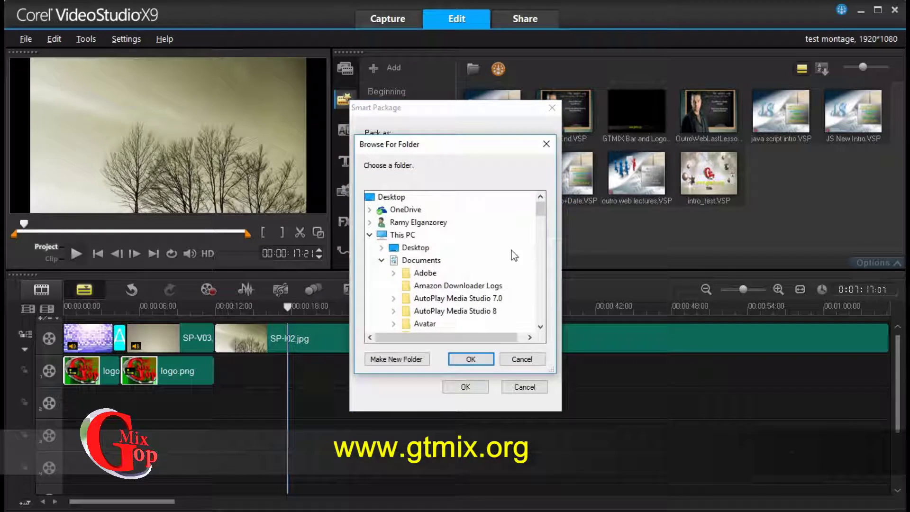
pyautogui.scroll(1, 516, 271)
pyautogui.scroll(-14, 516, 267)
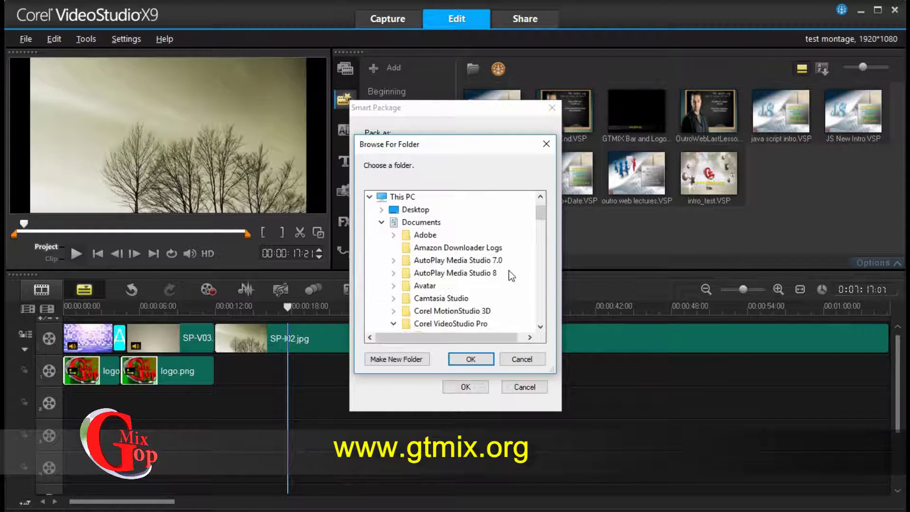
pyautogui.scroll(8, 516, 262)
pyautogui.scroll(-3, 517, 259)
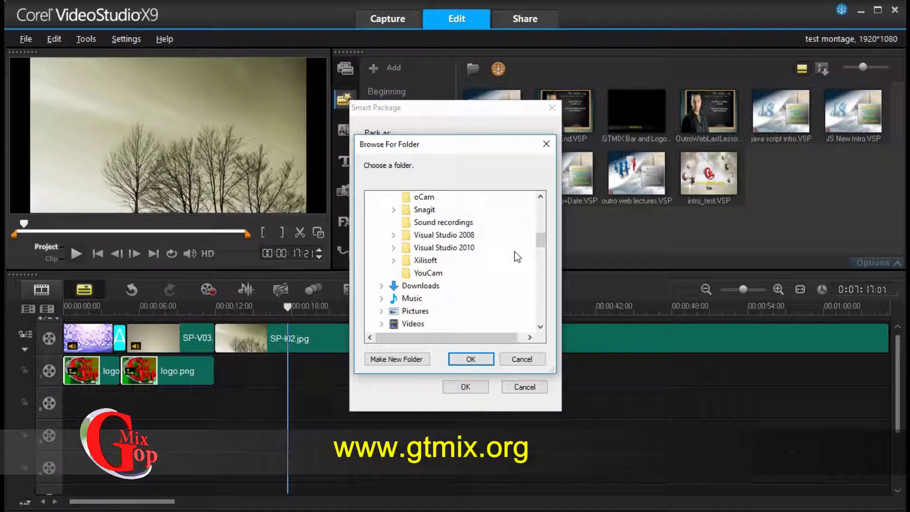
pyautogui.scroll(8, 509, 252)
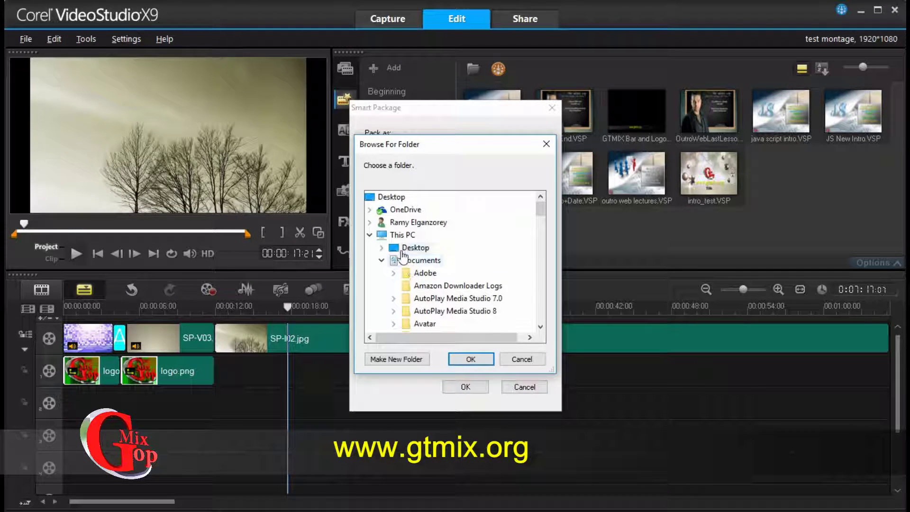
pyautogui.scroll(-6, 439, 245)
pyautogui.scroll(-10, 446, 242)
pyautogui.click(522, 359)
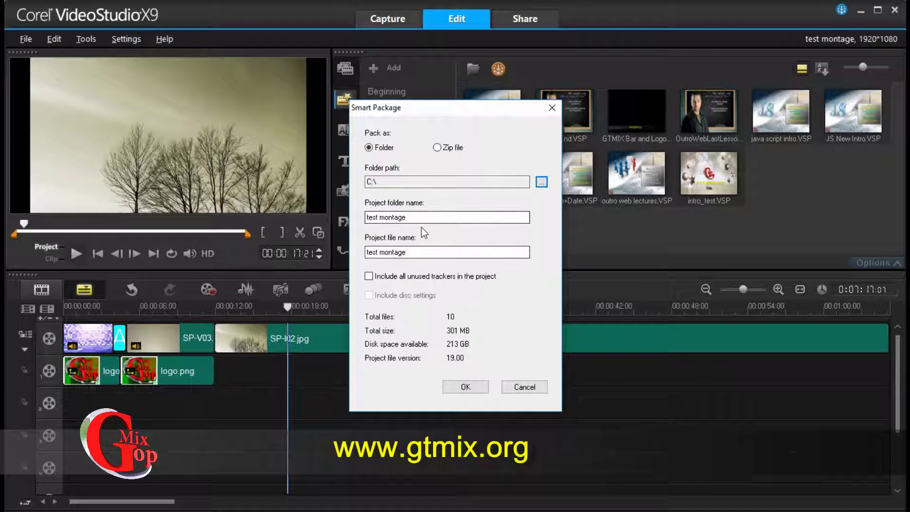
# Review the project folder name and project file name set for the package.
pyautogui.click(434, 214)
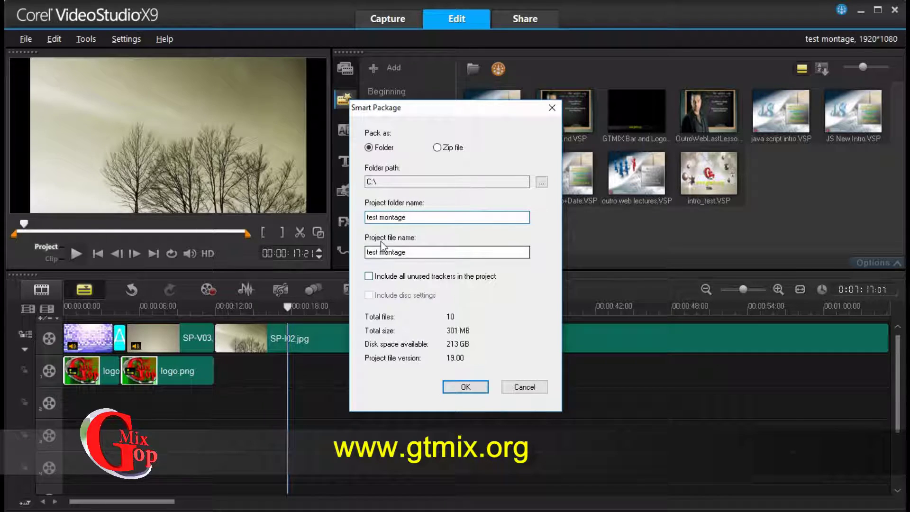
pyautogui.click(417, 251)
pyautogui.click(427, 247)
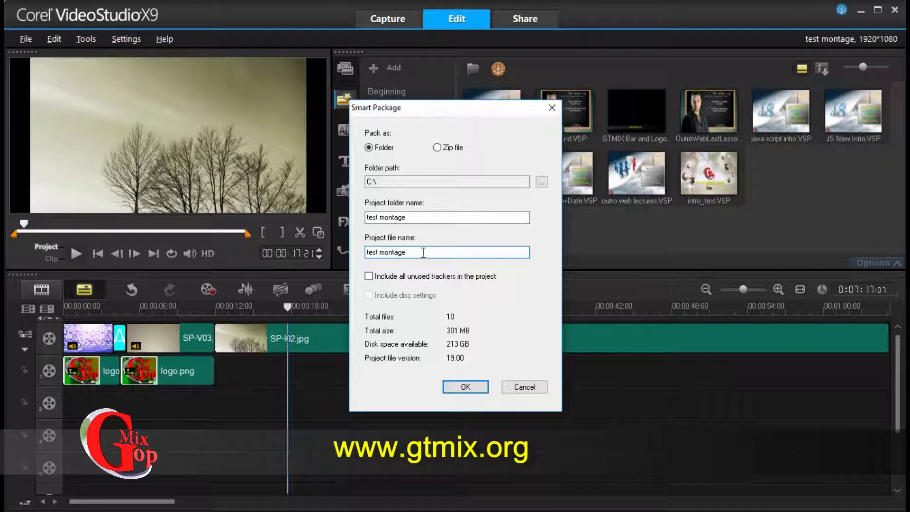
pyautogui.moveTo(429, 252); pyautogui.dragTo(343, 253)
pyautogui.moveTo(448, 217); pyautogui.dragTo(344, 216)
pyautogui.moveTo(412, 251); pyautogui.dragTo(335, 249)
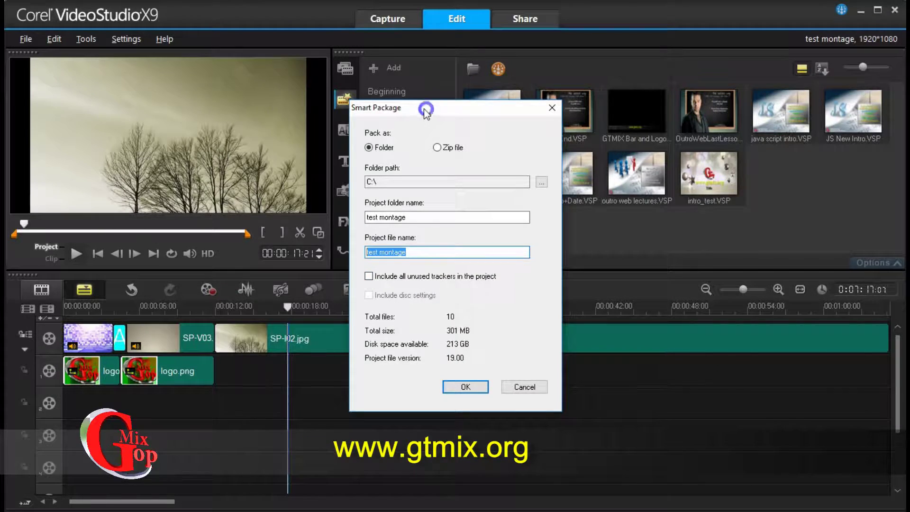
# Pack the project as a folder, leaving out the unused trackers, and dismiss the completion message.
pyautogui.moveTo(426, 109); pyautogui.dragTo(354, 114)
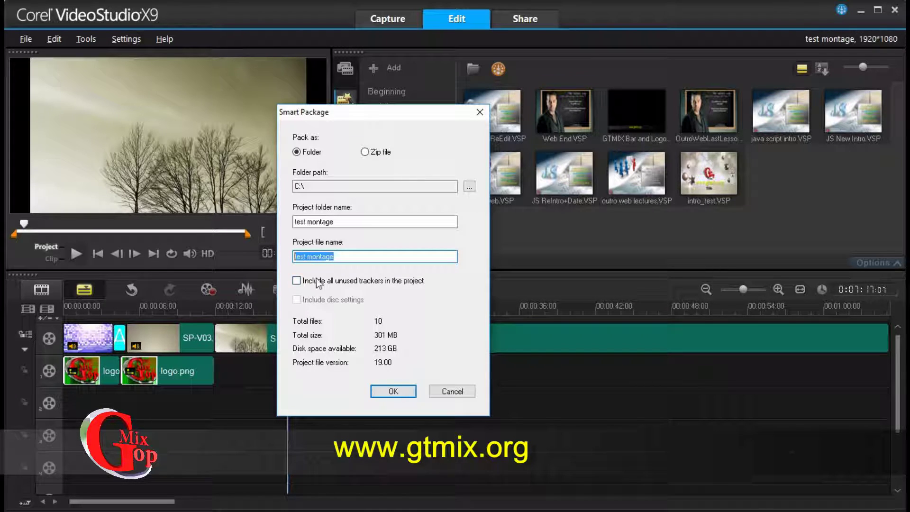
pyautogui.click(297, 281)
pyautogui.click(297, 280)
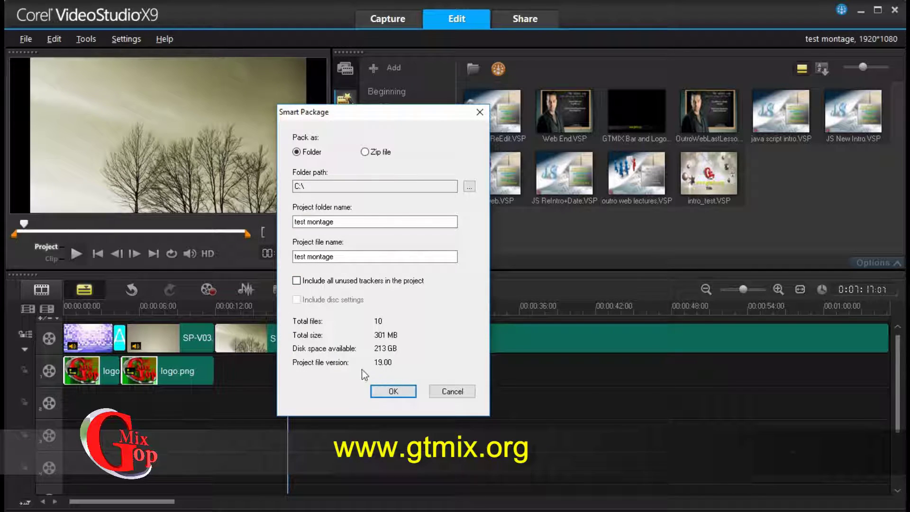
pyautogui.click(393, 392)
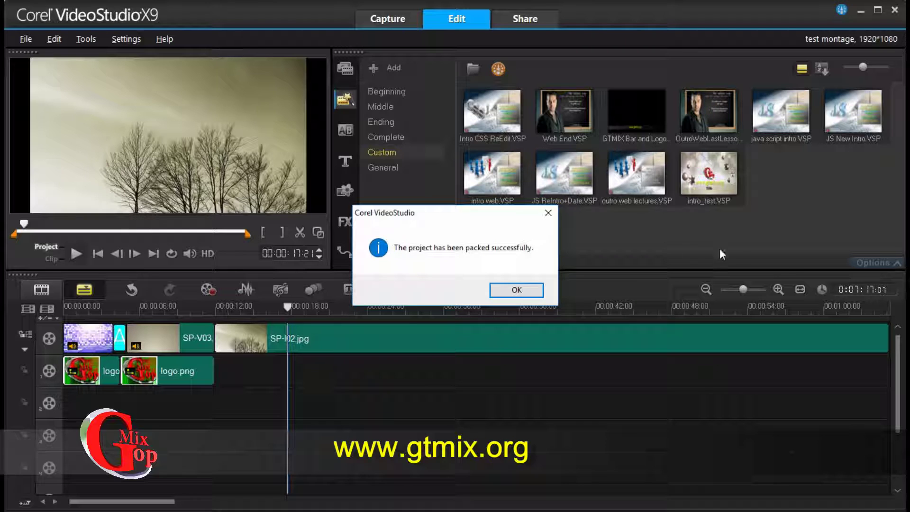
pyautogui.click(529, 300)
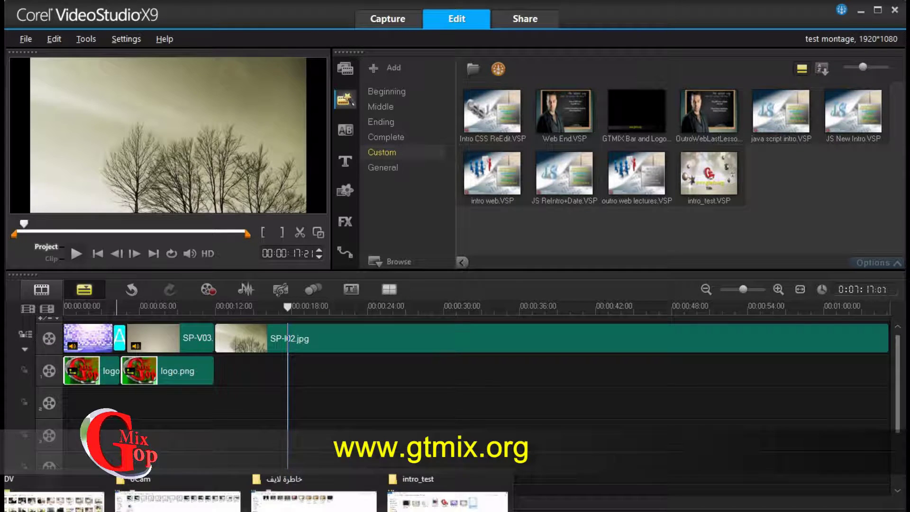
# Switch to File Explorer, go to the Windows (C:) drive and show its contents as icons.
pyautogui.click(417, 493)
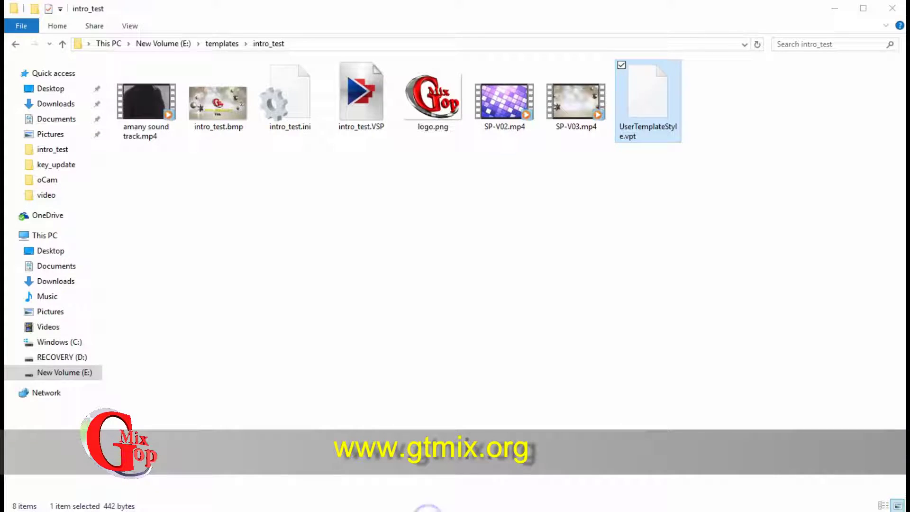
pyautogui.click(66, 342)
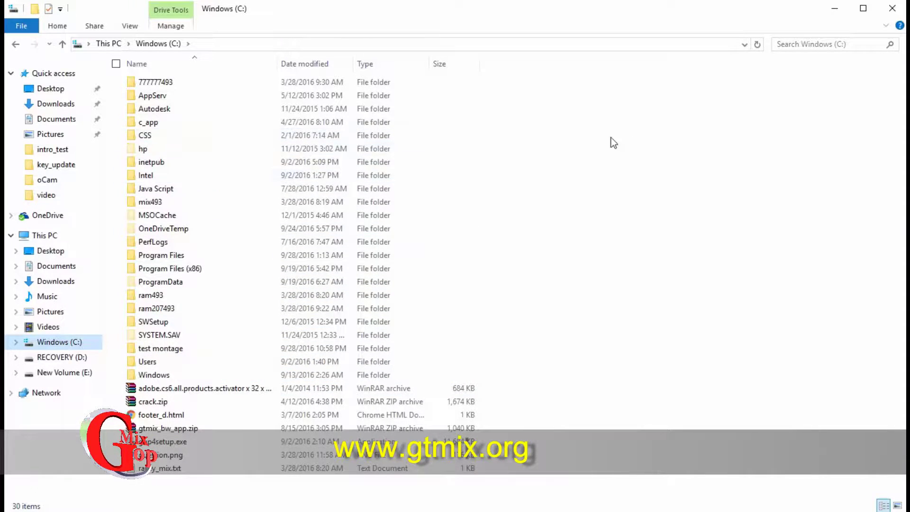
pyautogui.rightClick(596, 105)
pyautogui.moveTo(705, 120)
pyautogui.click(528, 130)
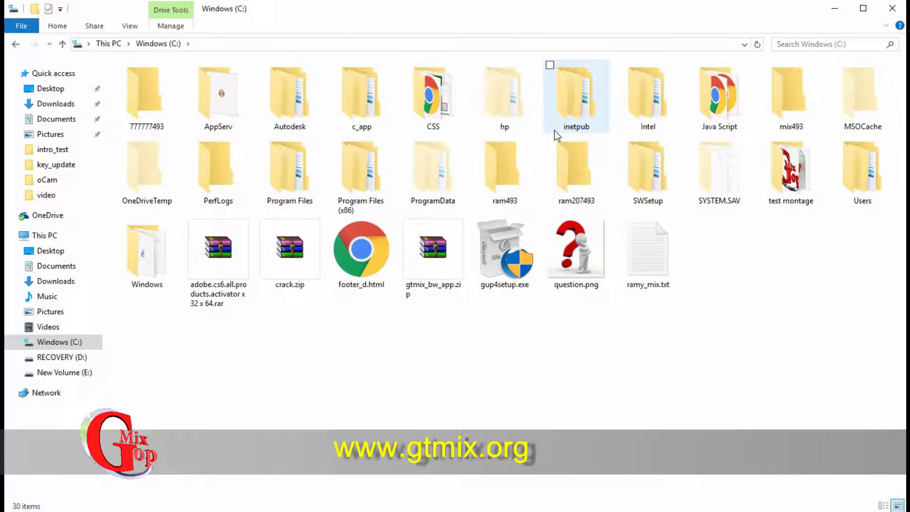
# Open the packed "test montage" folder on the C: drive to inspect its files.
pyautogui.moveTo(557, 127)
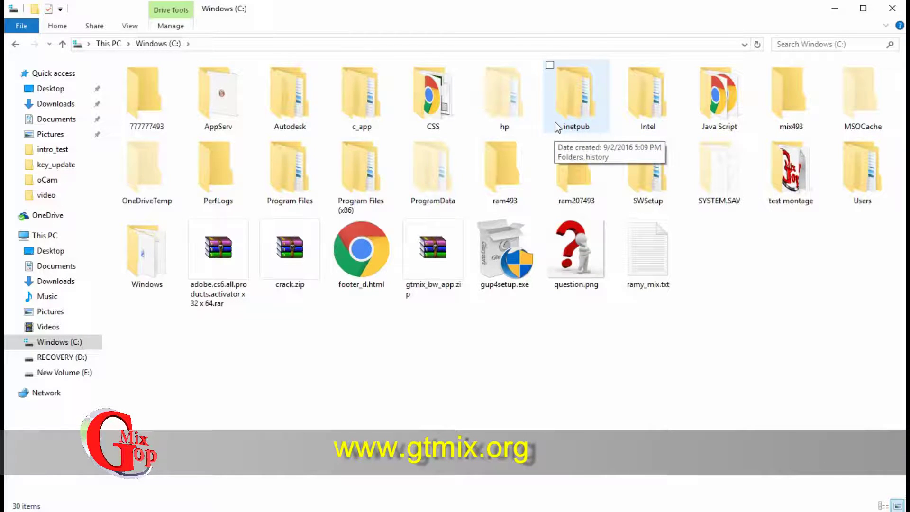
pyautogui.click(805, 187)
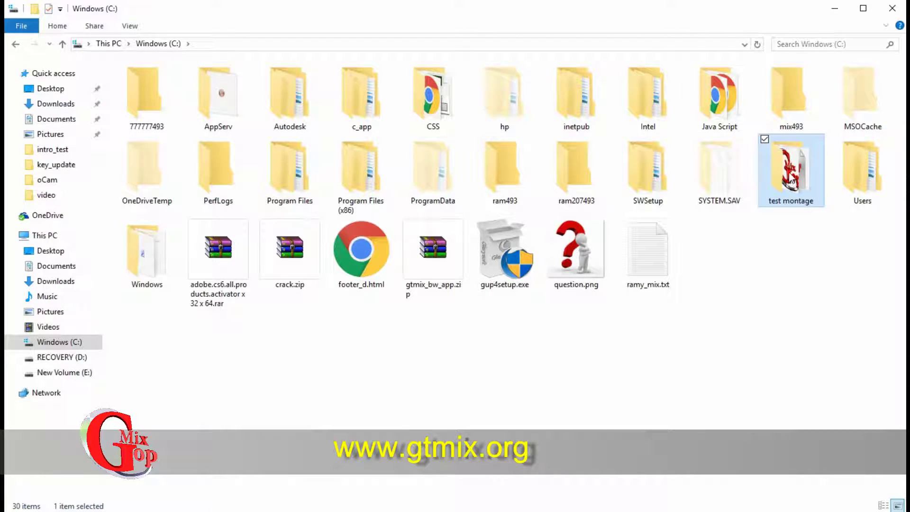
pyautogui.doubleClick(790, 177)
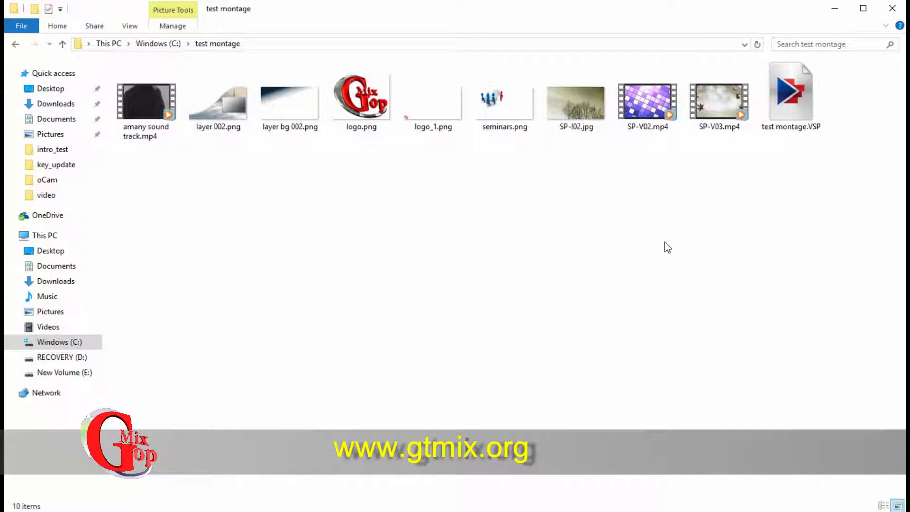
# Return to the C: drive and check the compression options available for the "test montage" folder.
pyautogui.click(804, 101)
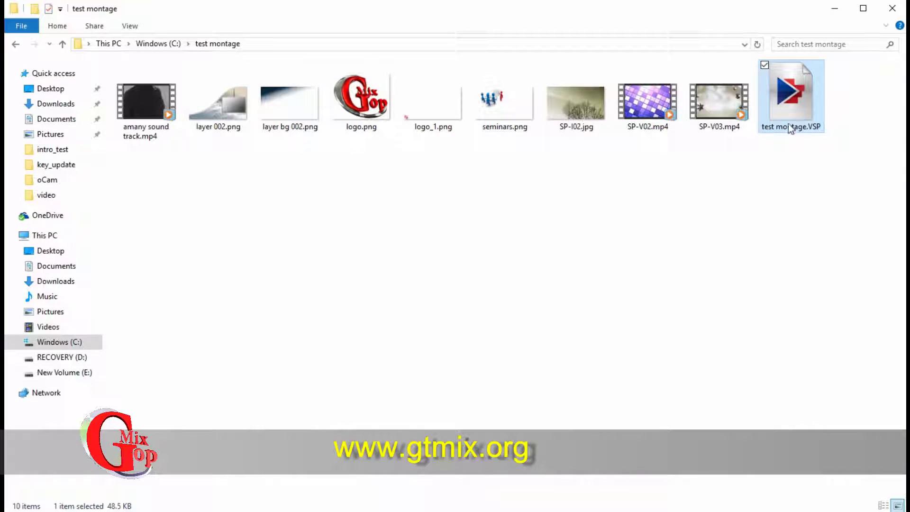
pyautogui.click(17, 44)
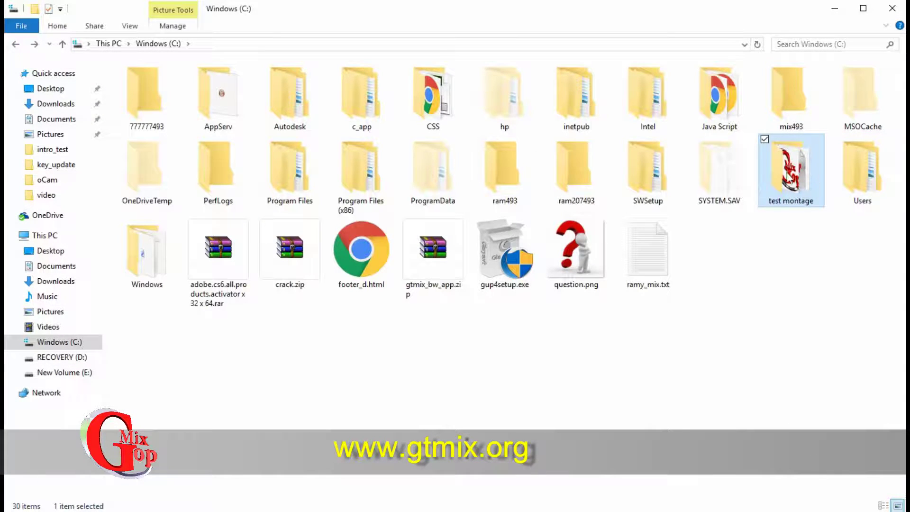
pyautogui.rightClick(788, 181)
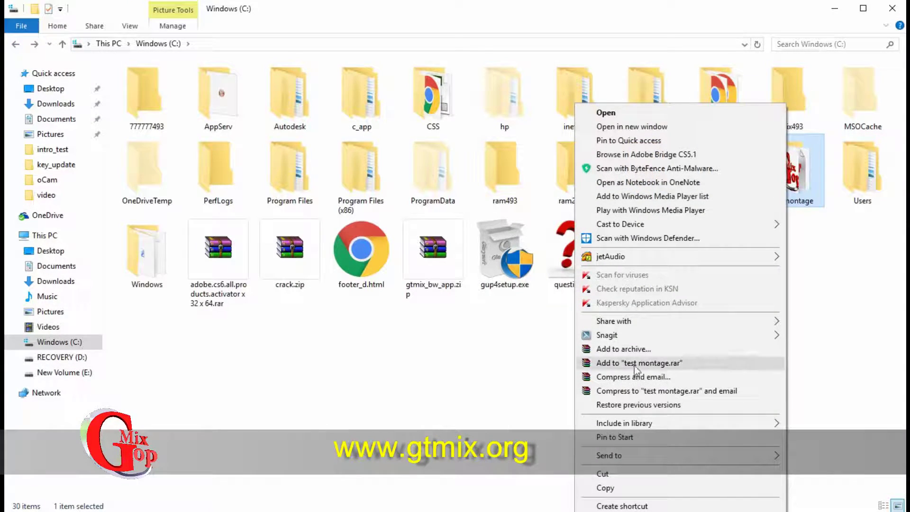
pyautogui.click(882, 361)
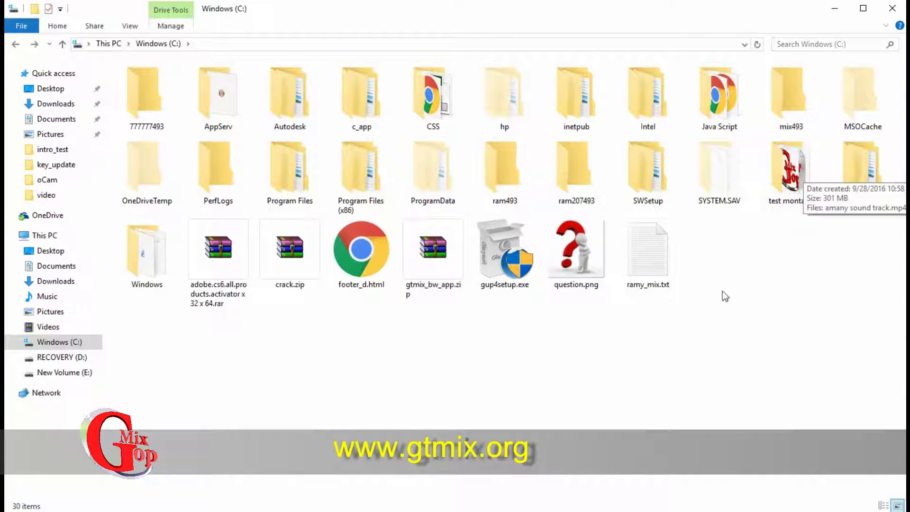
# Reopen the "test montage" folder, start a new empty project in VideoStudio, and return to File Explorer.
pyautogui.doubleClick(794, 148)
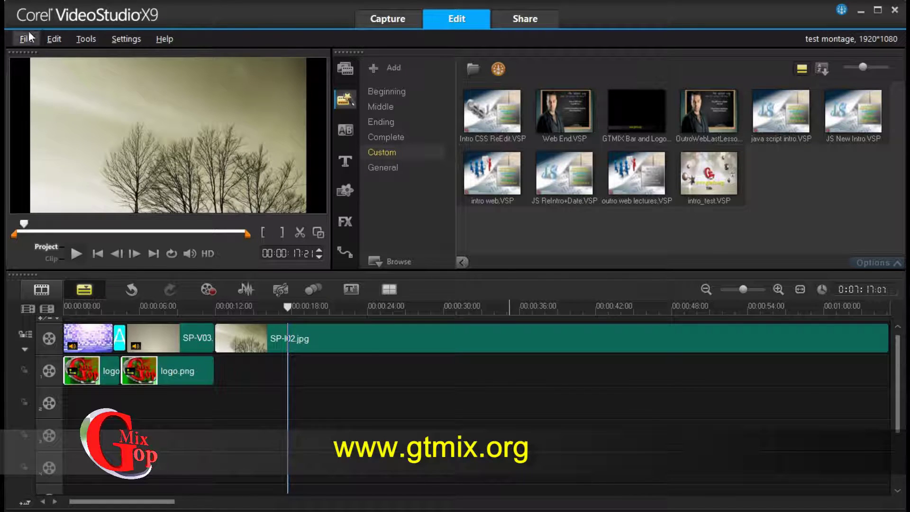
pyautogui.click(25, 39)
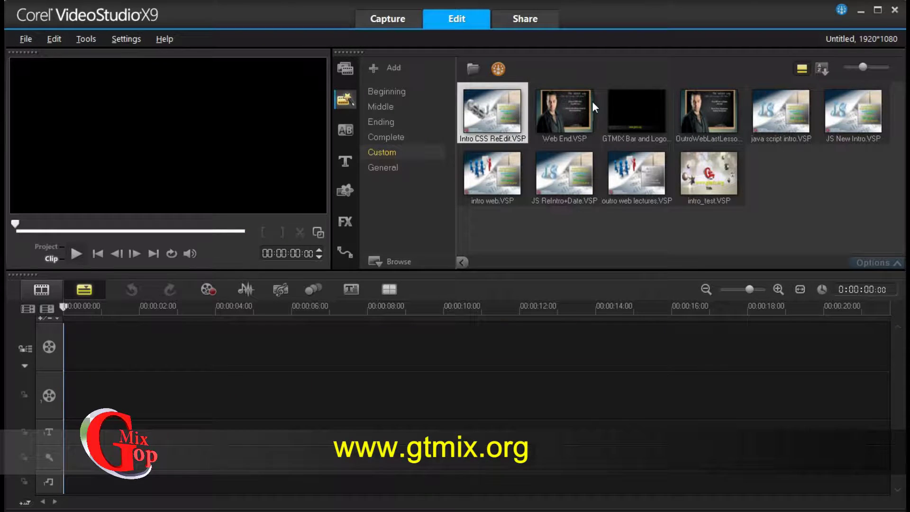
pyautogui.click(857, 12)
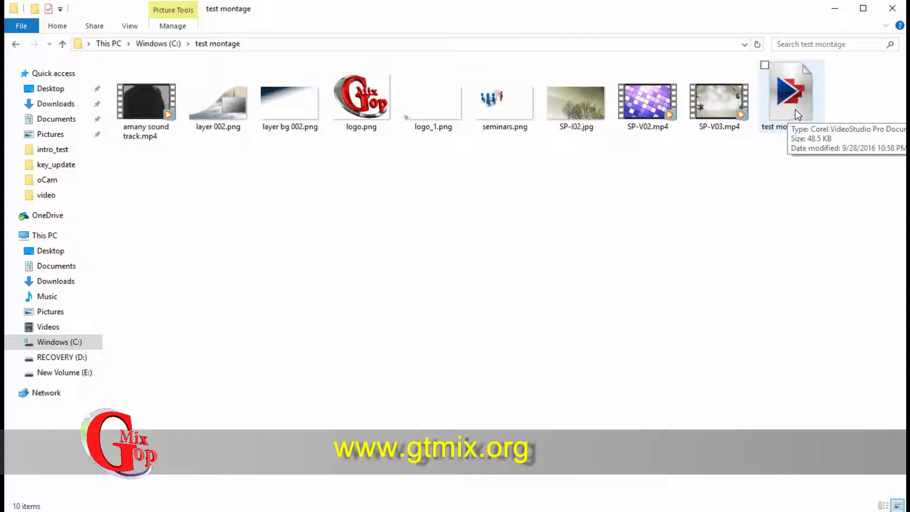
# Insert test montage.VSP from the packed folder onto the video track of the empty VideoStudio project.
pyautogui.click(781, 102)
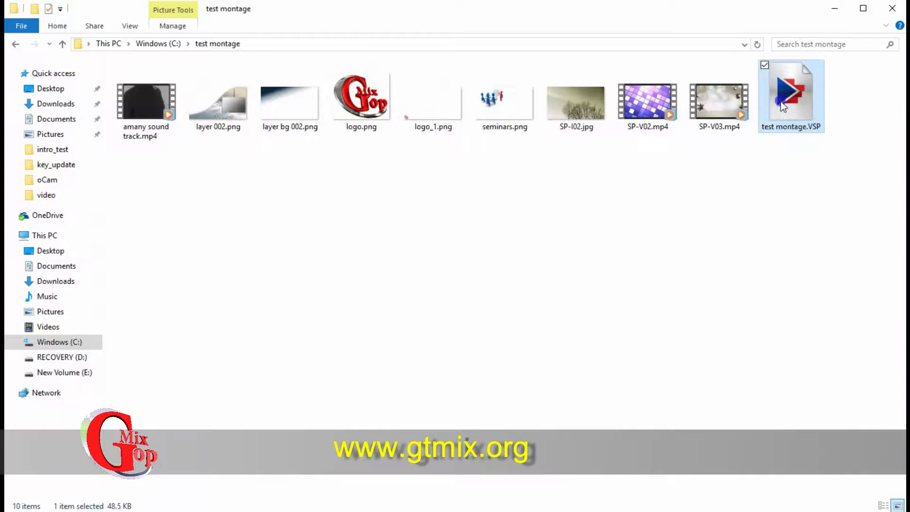
pyautogui.click(781, 102)
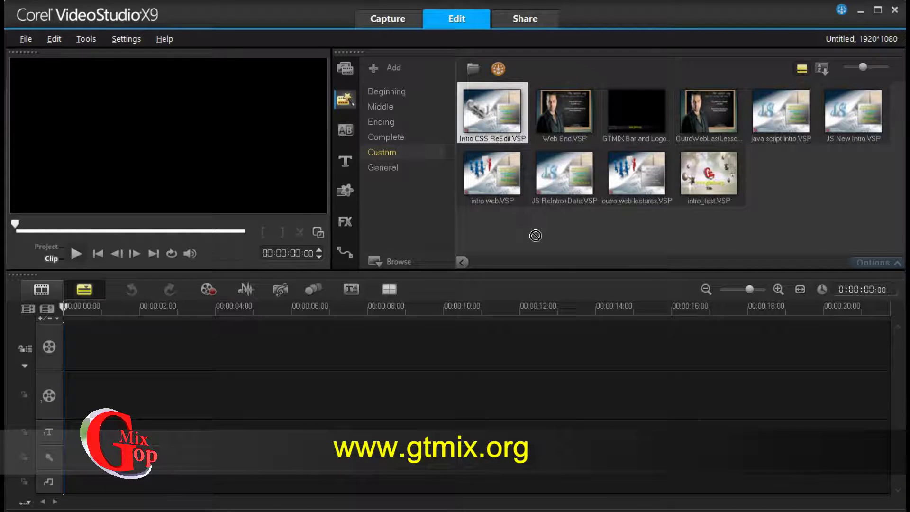
pyautogui.moveTo(536, 236); pyautogui.dragTo(653, 369)
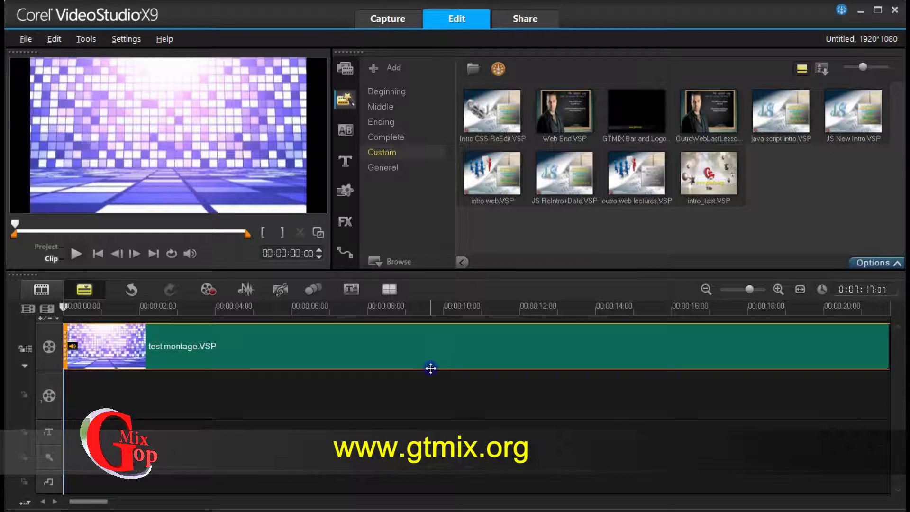
# Delete the test montage.VSP clip from the timeline.
pyautogui.moveTo(274, 308); pyautogui.dragTo(381, 307)
pyautogui.click(430, 308)
pyautogui.click(443, 343)
pyautogui.press('Delete')
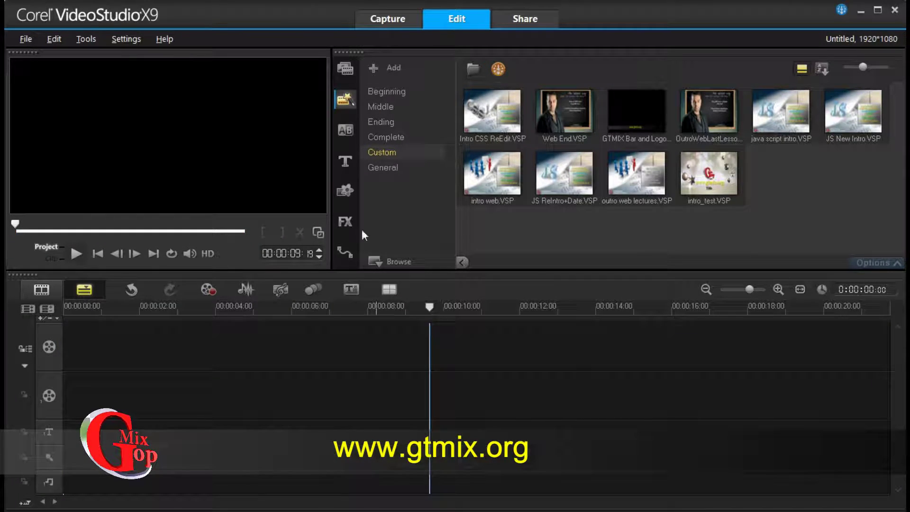
# Switch to File Explorer and open test montage.VSP with Corel VideoStudio, discarding the changes to the untitled project.
pyautogui.click(860, 10)
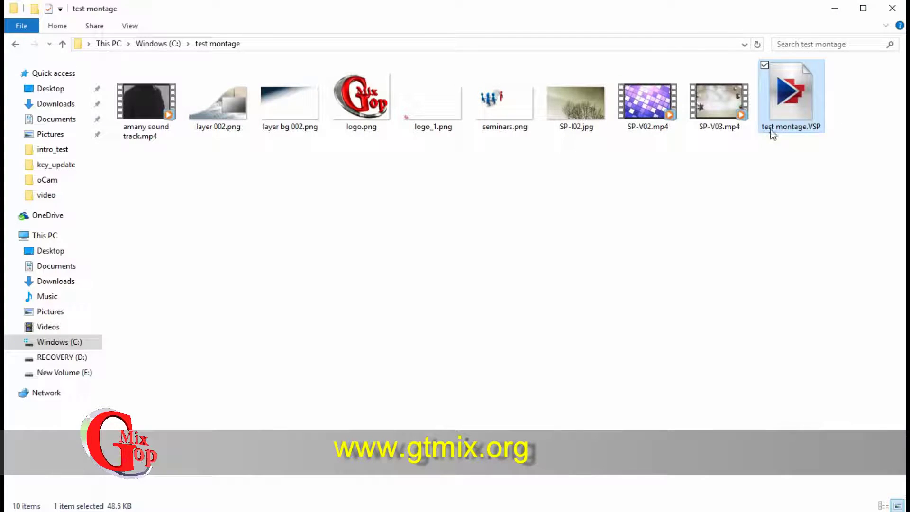
pyautogui.rightClick(783, 104)
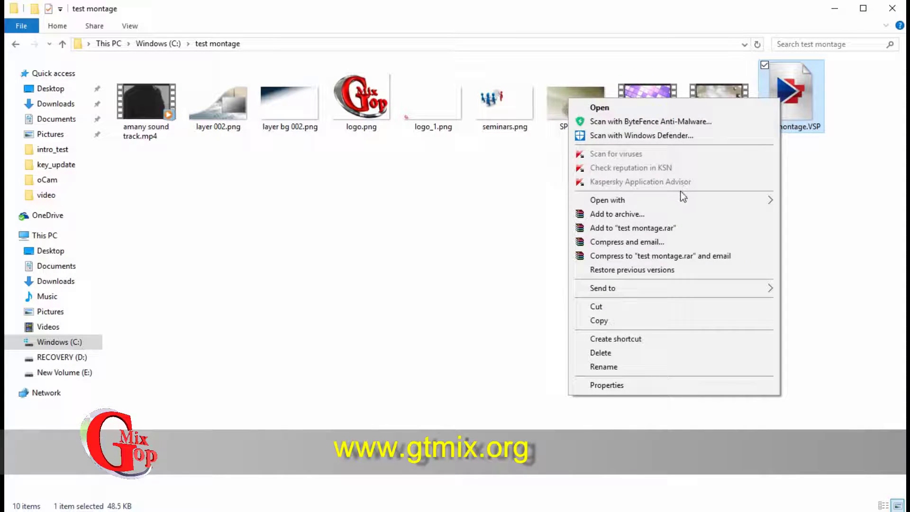
pyautogui.moveTo(677, 202)
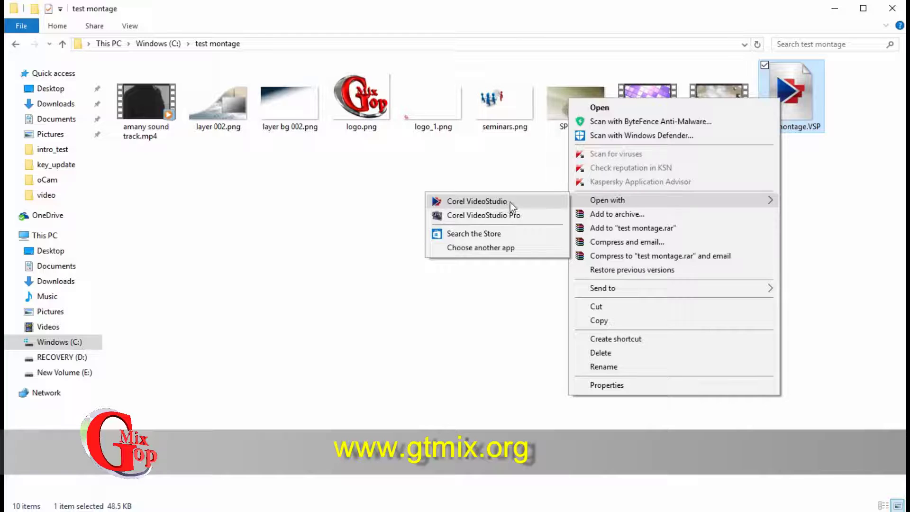
pyautogui.click(494, 204)
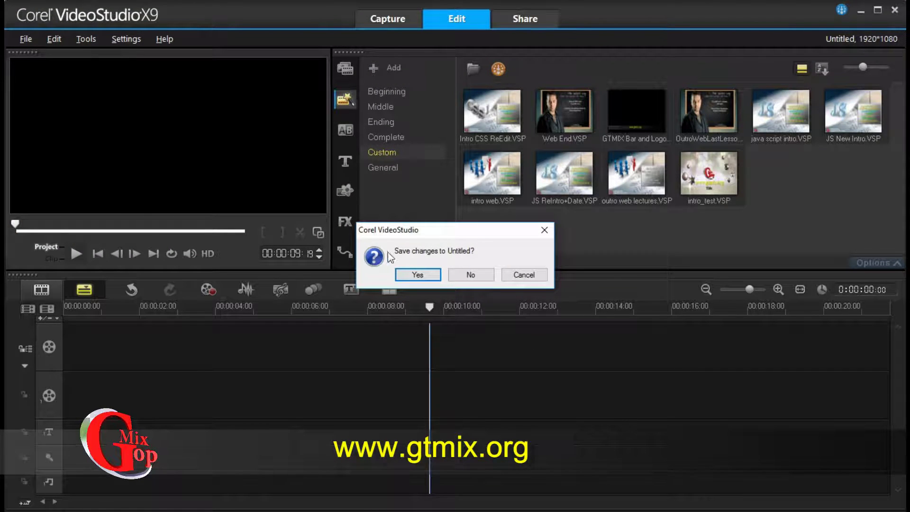
pyautogui.click(469, 274)
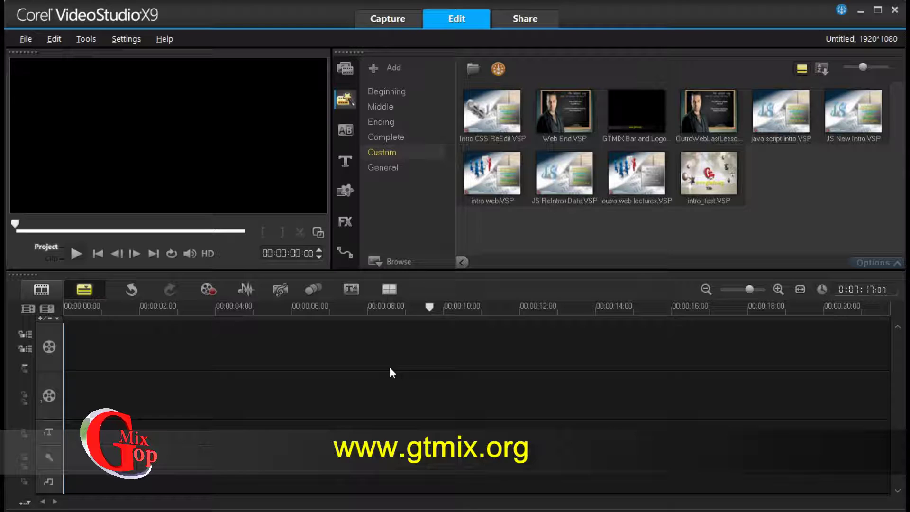
# Review the tracks of the packed project on the timeline and play part of it in the preview.
pyautogui.moveTo(101, 313); pyautogui.dragTo(296, 380)
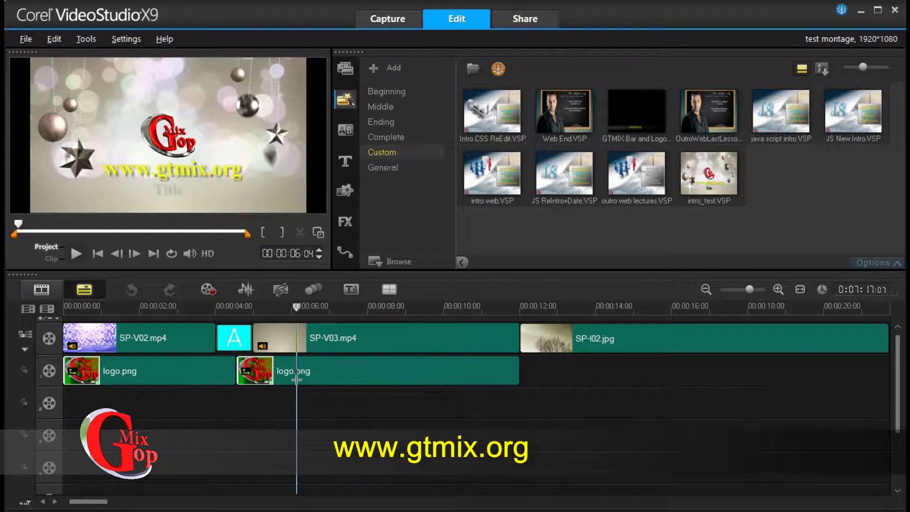
pyautogui.scroll(-2, 861, 407)
pyautogui.moveTo(897, 386); pyautogui.dragTo(893, 436)
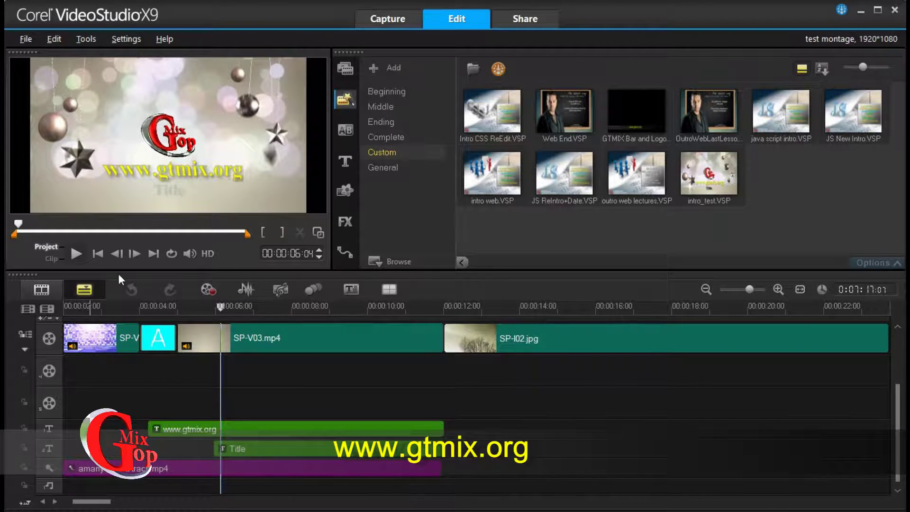
pyautogui.click(76, 259)
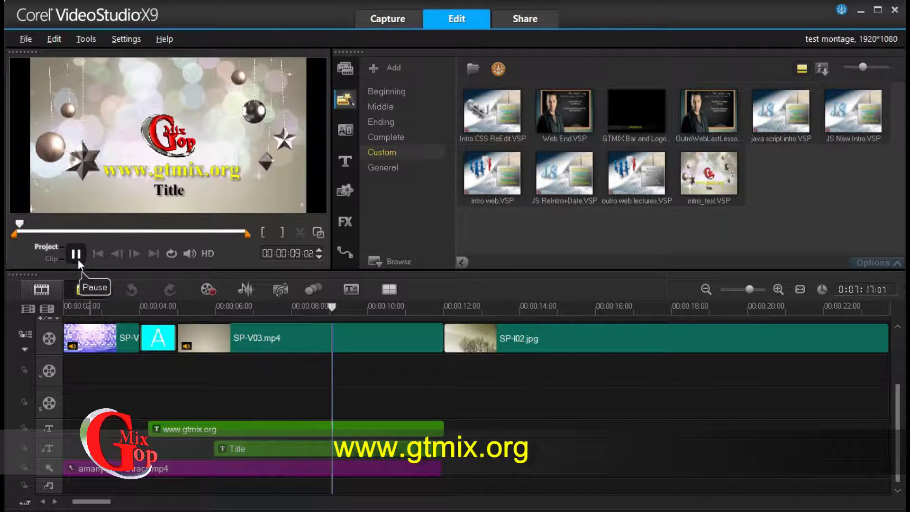
pyautogui.click(77, 259)
# Check the source file path in the properties of the SP-V03.mp4 clip on the video track.
pyautogui.click(311, 346)
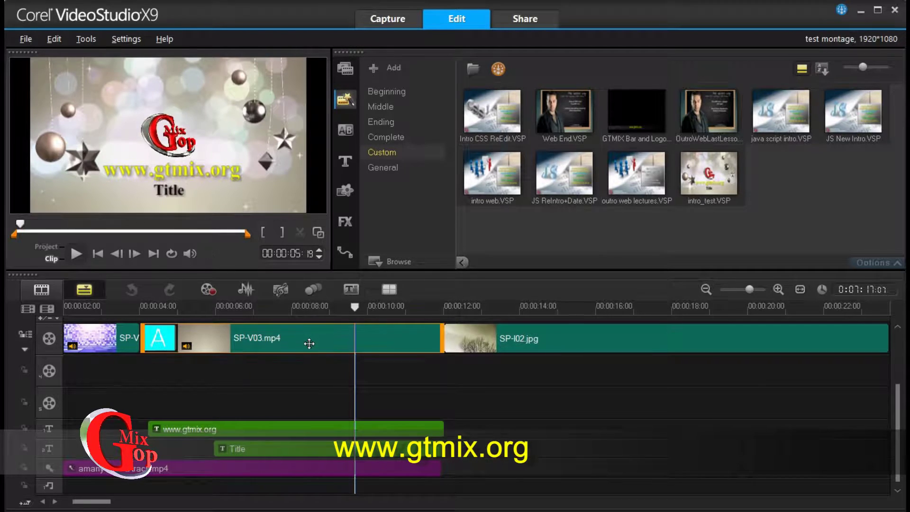
pyautogui.rightClick(309, 343)
pyautogui.click(347, 337)
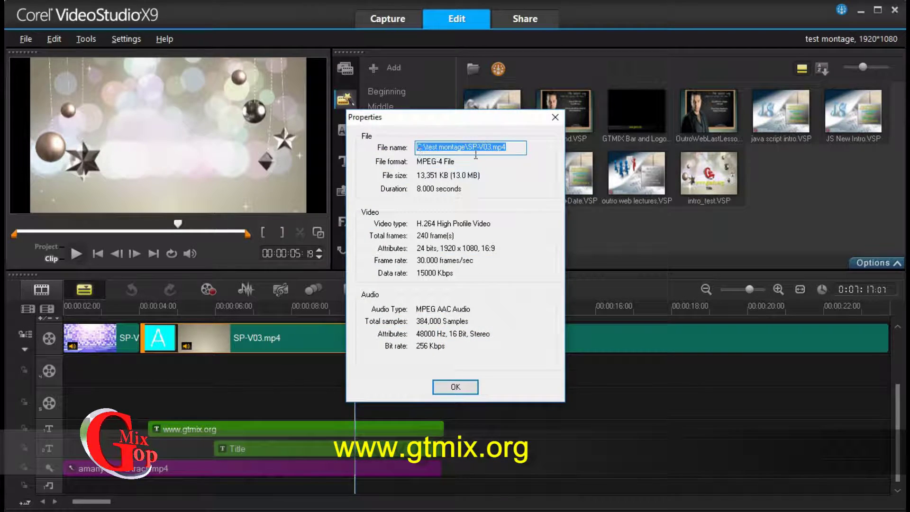
pyautogui.click(487, 147)
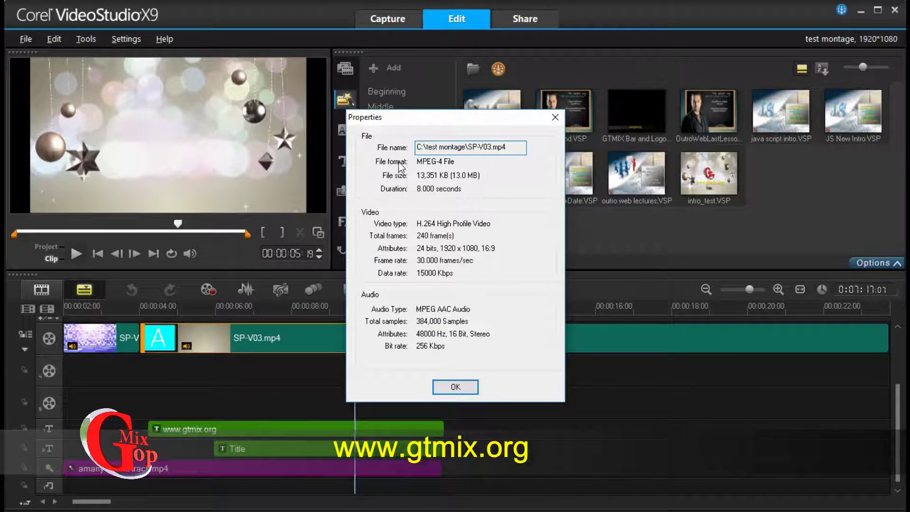
pyautogui.moveTo(425, 149); pyautogui.dragTo(472, 143)
pyautogui.click(435, 147)
pyautogui.hotkey('shift', 'End')
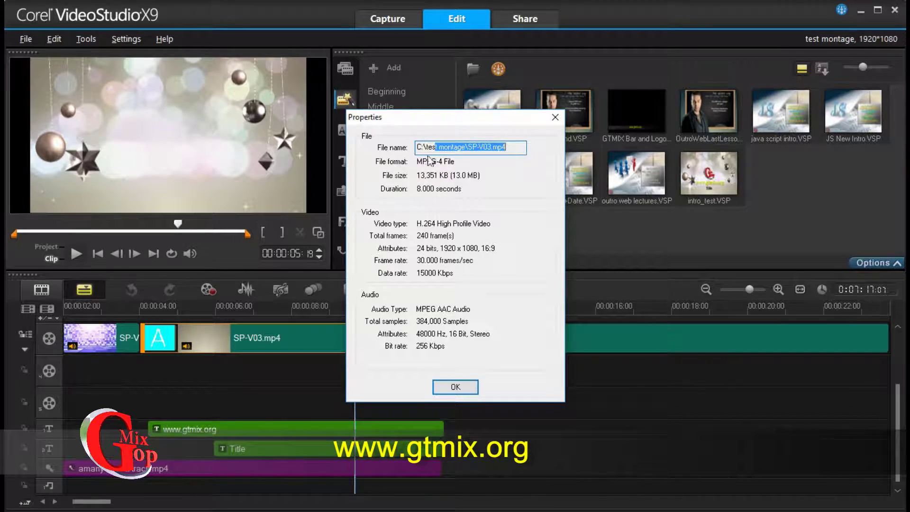
pyautogui.click(455, 387)
# Check the source file path in the properties of the sound clip on the voice track.
pyautogui.rightClick(260, 464)
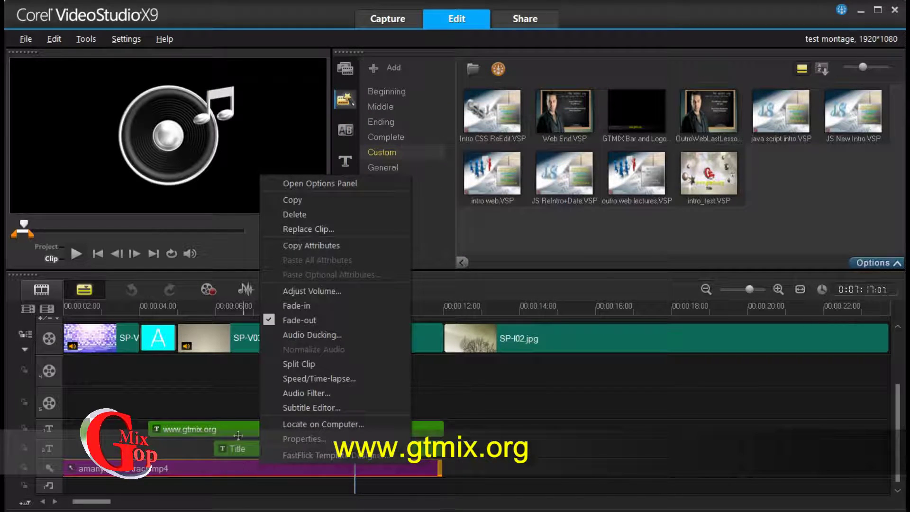
pyautogui.click(303, 439)
pyautogui.click(481, 145)
pyautogui.doubleClick(433, 144)
pyautogui.click(423, 152)
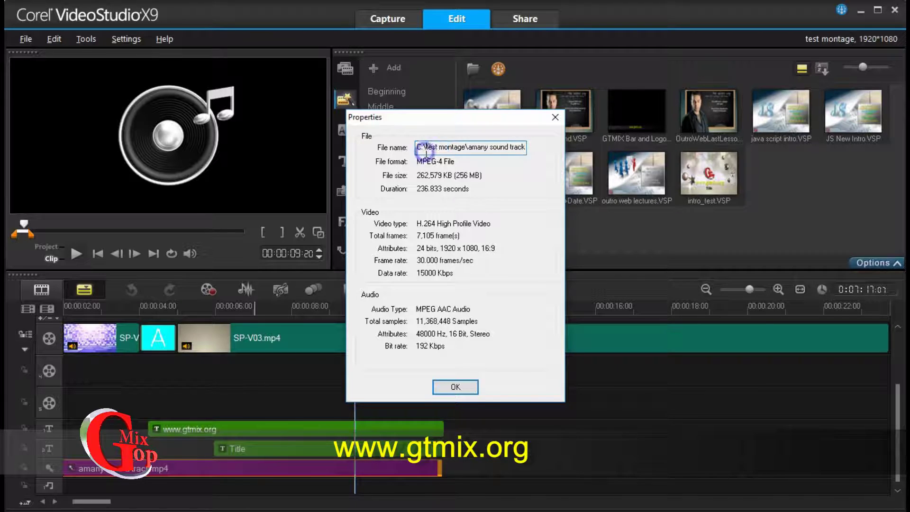
pyautogui.moveTo(424, 147); pyautogui.dragTo(540, 149)
pyautogui.click(478, 149)
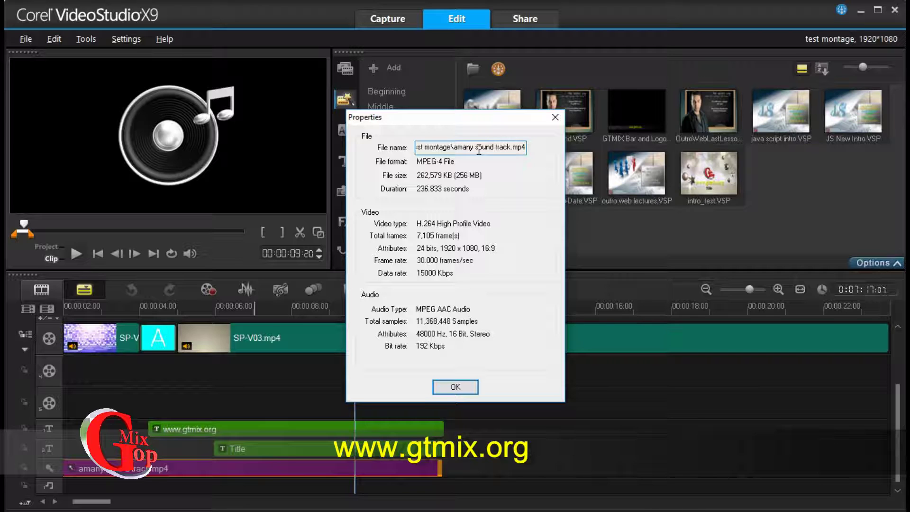
pyautogui.click(555, 117)
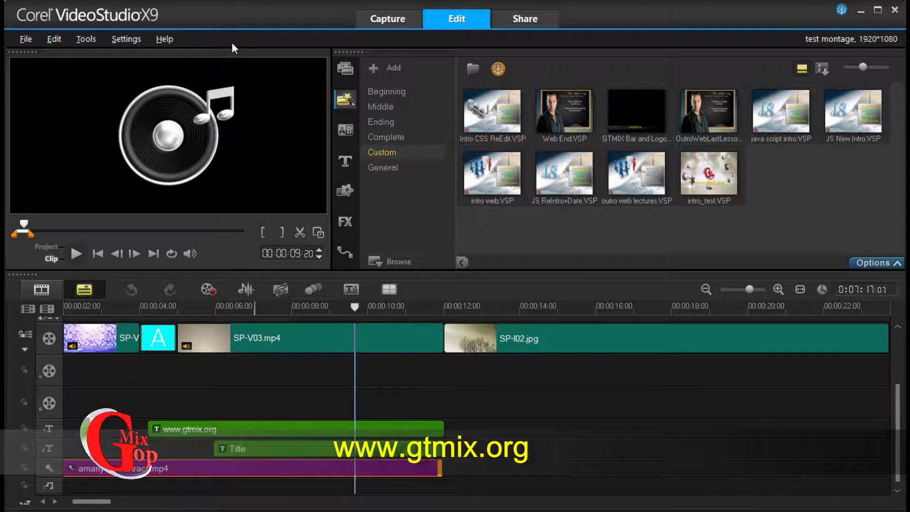
# Start Smart Package again, saving the current project, and choose to pack it as a Zip file.
pyautogui.click(26, 39)
pyautogui.click(79, 146)
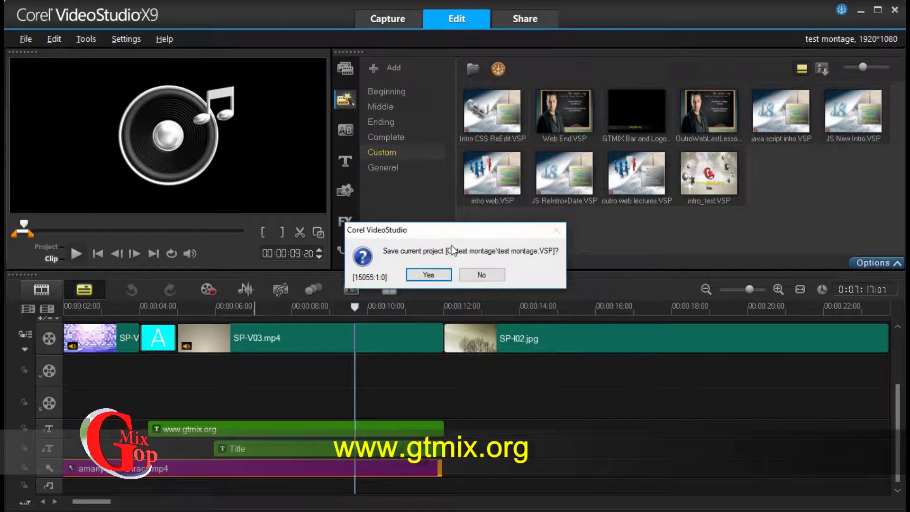
pyautogui.click(434, 276)
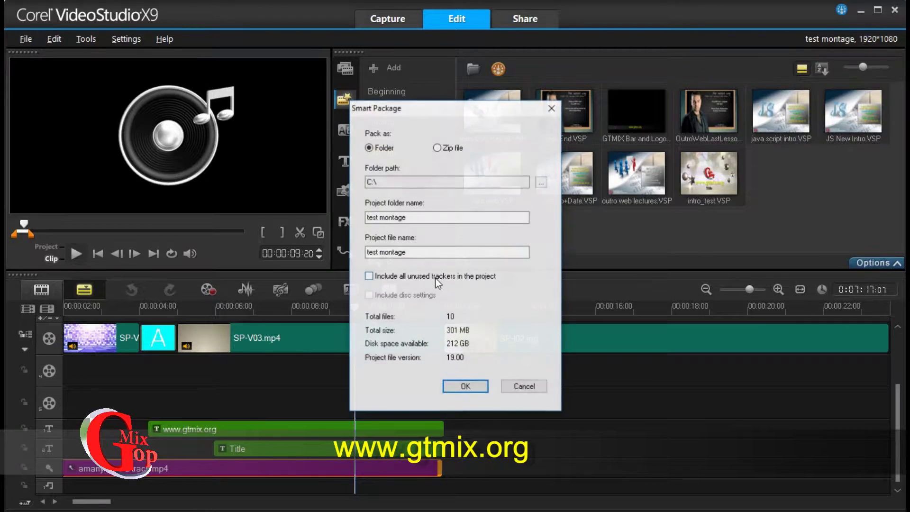
pyautogui.click(436, 147)
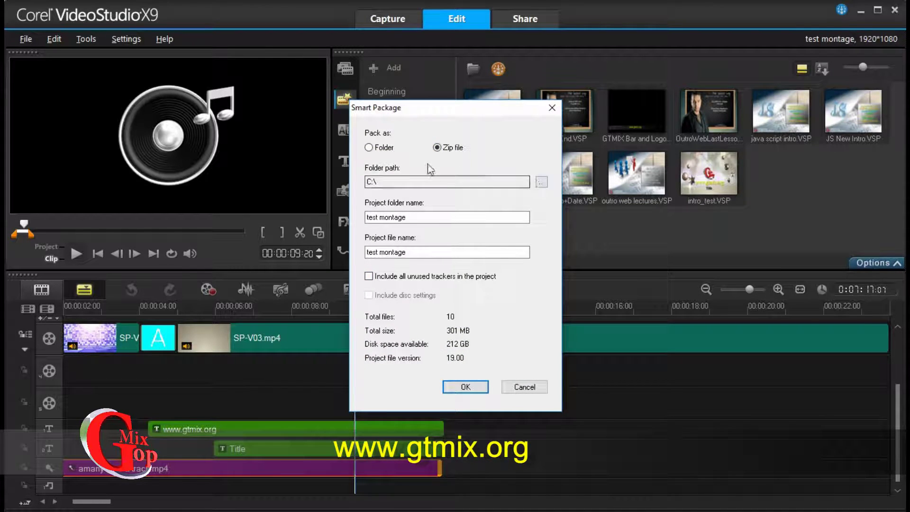
# Review the folder path, project folder name and project file name set for the zip package.
pyautogui.click(528, 182)
pyautogui.click(421, 217)
pyautogui.click(413, 255)
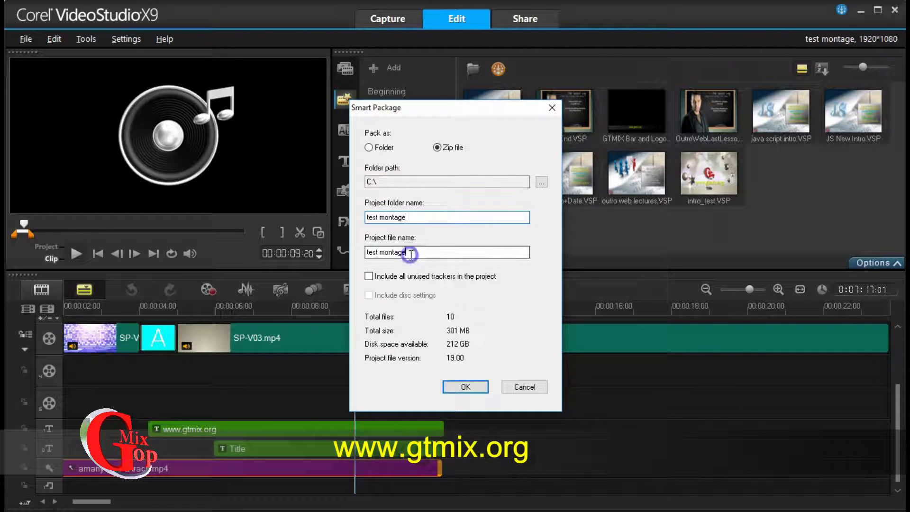
pyautogui.click(434, 219)
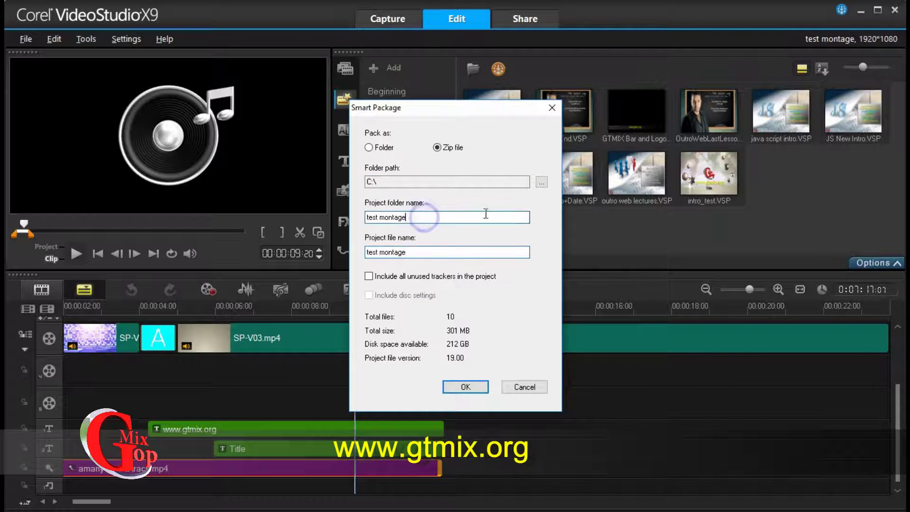
pyautogui.click(416, 252)
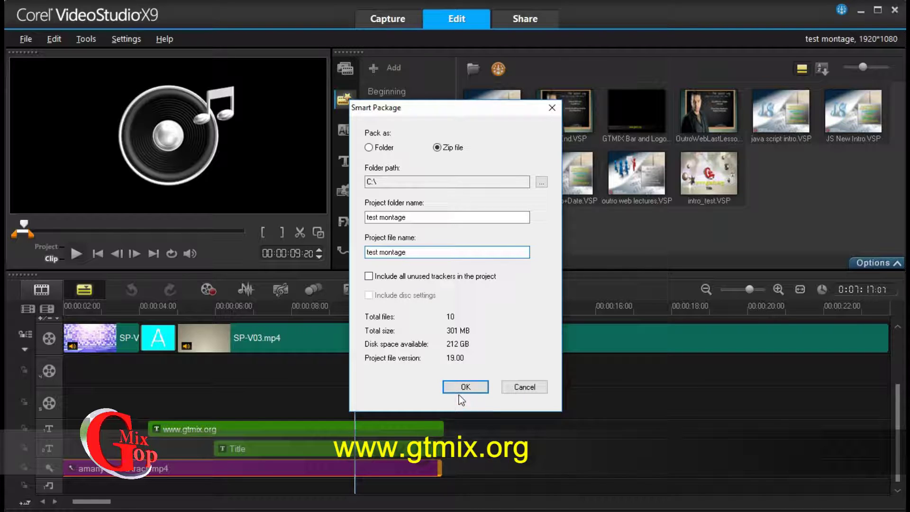
# Try to pack the project as a zip file in C:\ under the name "test montage".
pyautogui.click(487, 387)
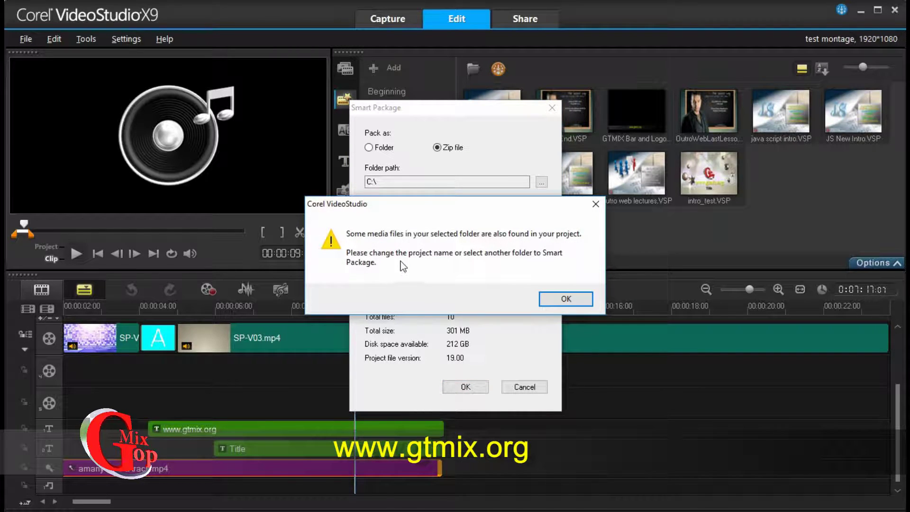
pyautogui.click(566, 299)
pyautogui.click(458, 250)
pyautogui.press('Return')
pyautogui.click(564, 297)
# Set both the project folder name and the project file name to "test montage_7" and proceed with the zip package.
pyautogui.click(411, 221)
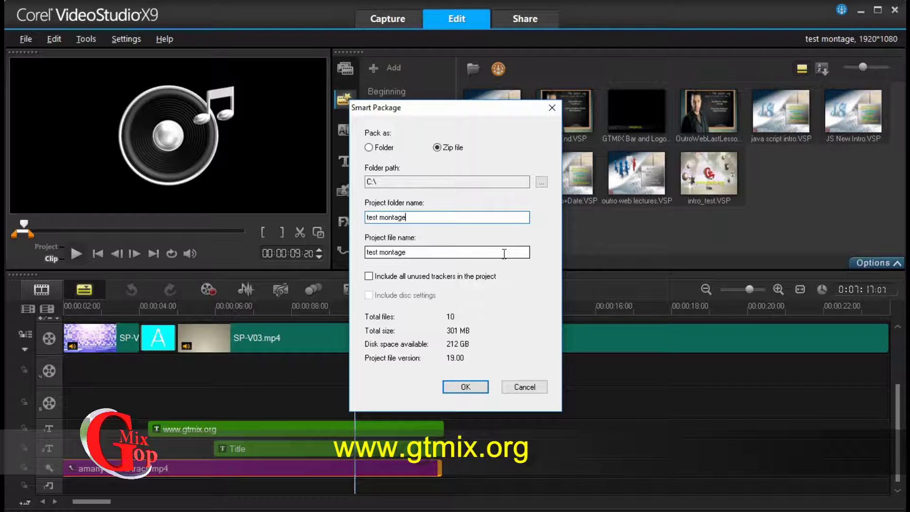
pyautogui.write('_0')
pyautogui.press('BackSpace')
pyautogui.write('7')
pyautogui.click(421, 251)
pyautogui.write('_7')
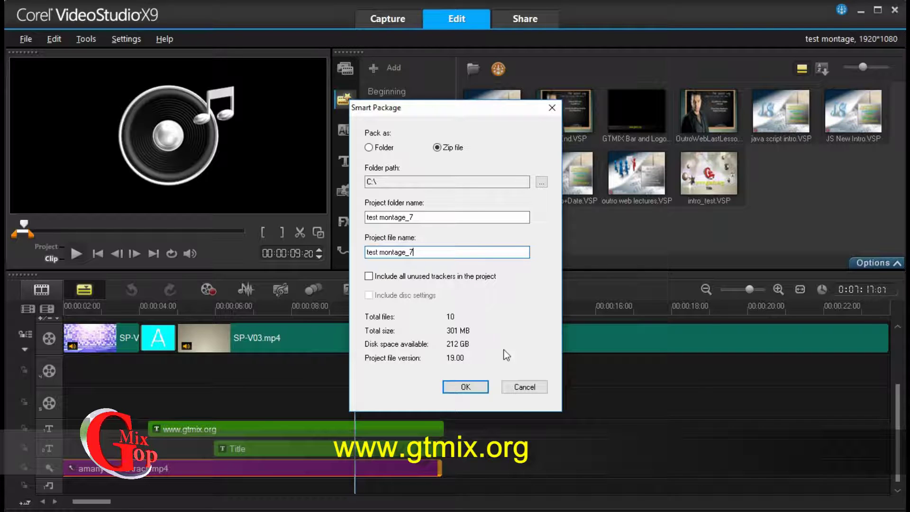
pyautogui.click(464, 388)
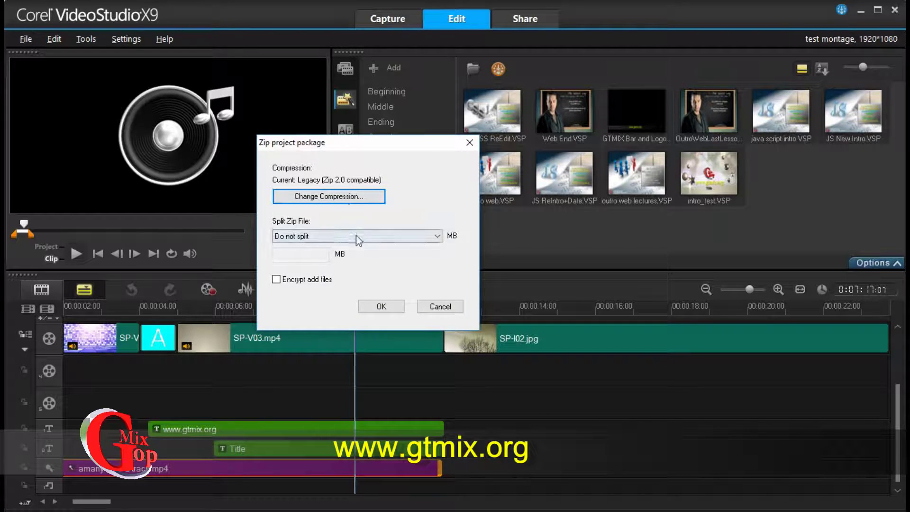
# Review the compression choices for the zip package, including the specific methods, and leave without applying a change.
pyautogui.moveTo(366, 148); pyautogui.dragTo(444, 173)
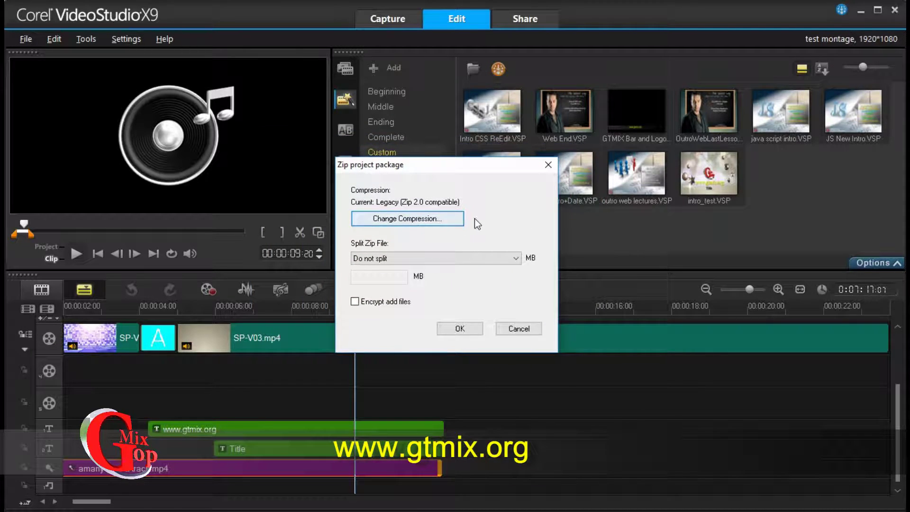
pyautogui.click(418, 221)
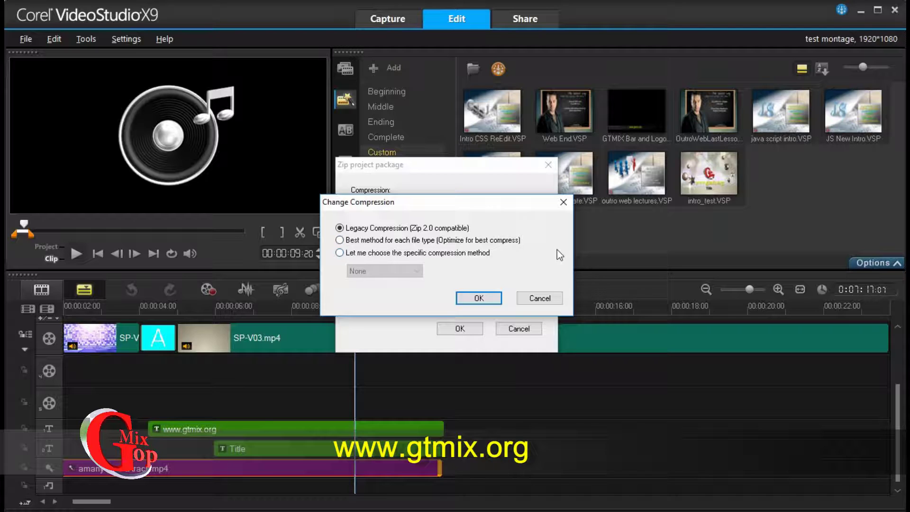
pyautogui.click(341, 252)
pyautogui.click(390, 272)
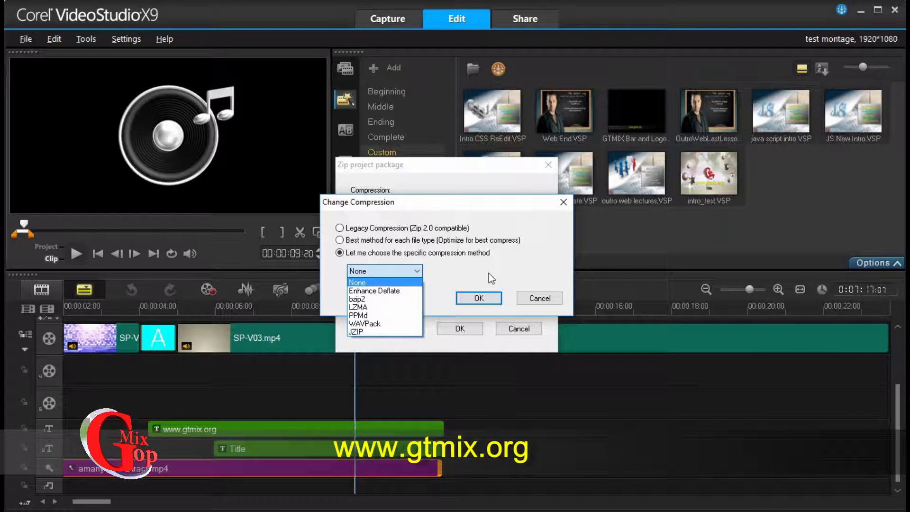
pyautogui.click(456, 270)
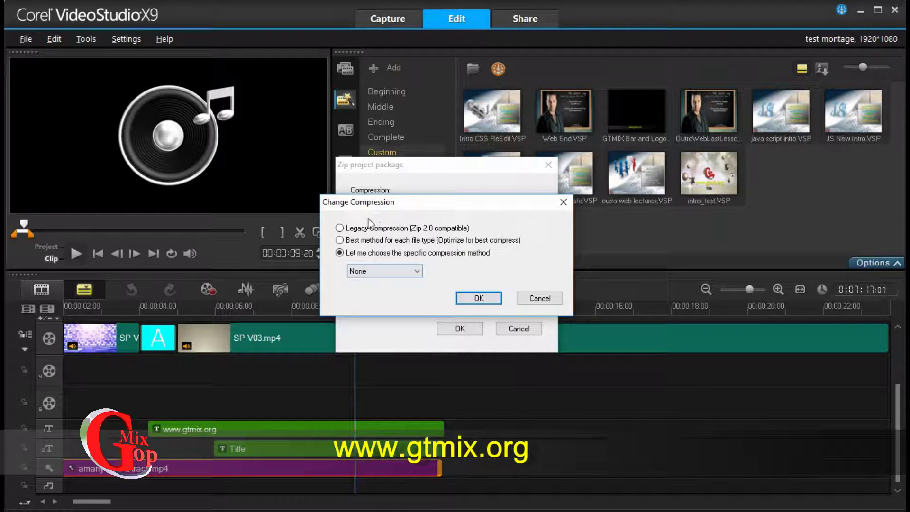
pyautogui.click(340, 228)
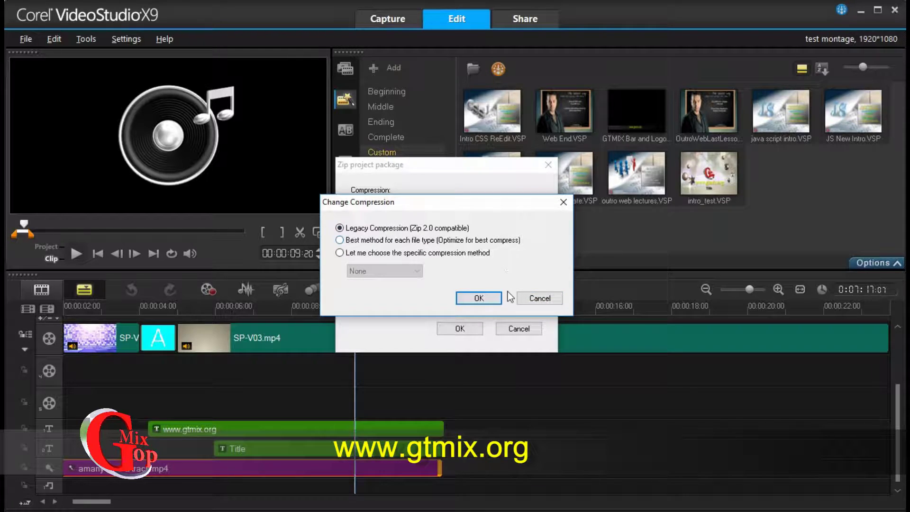
pyautogui.click(522, 300)
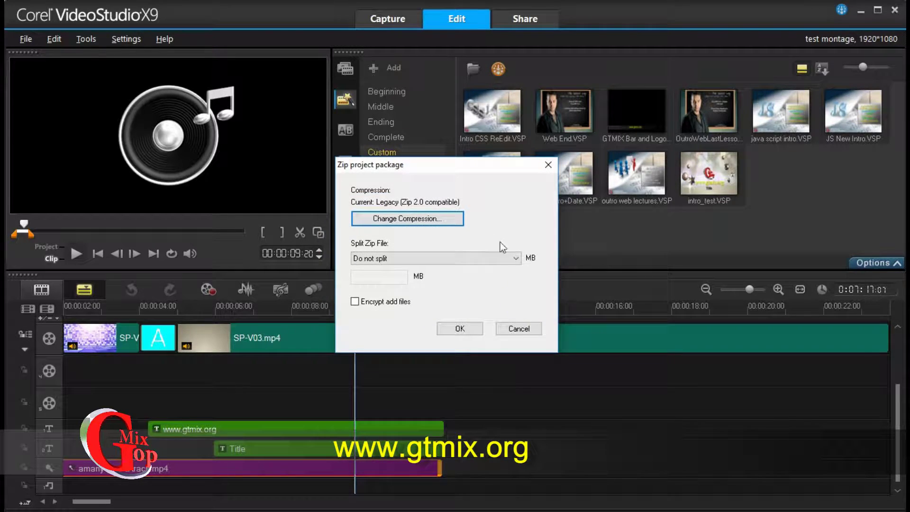
# Try the Customize option for splitting the zip file and review the preset split sizes.
pyautogui.click(422, 258)
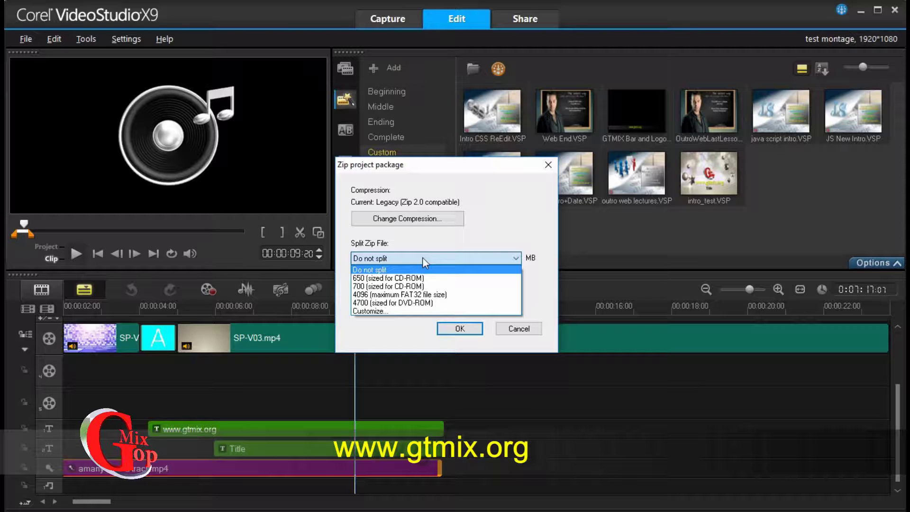
pyautogui.click(470, 240)
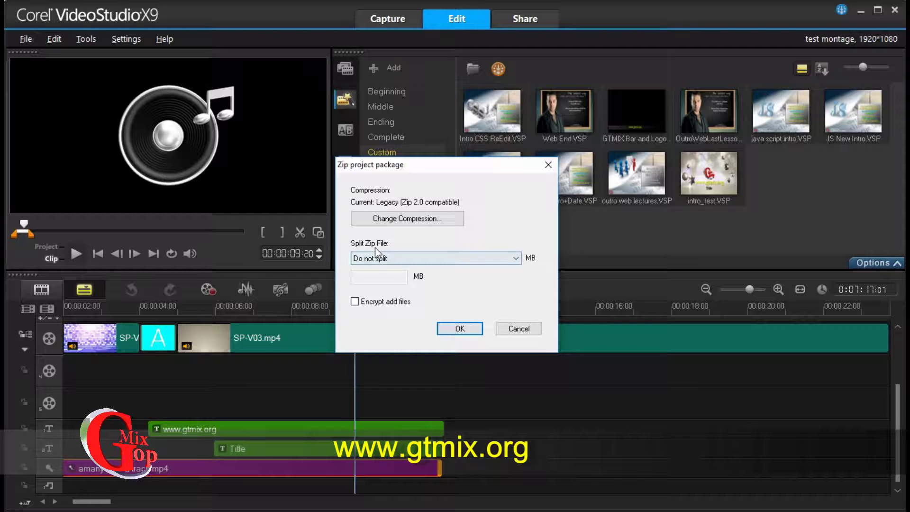
pyautogui.click(484, 257)
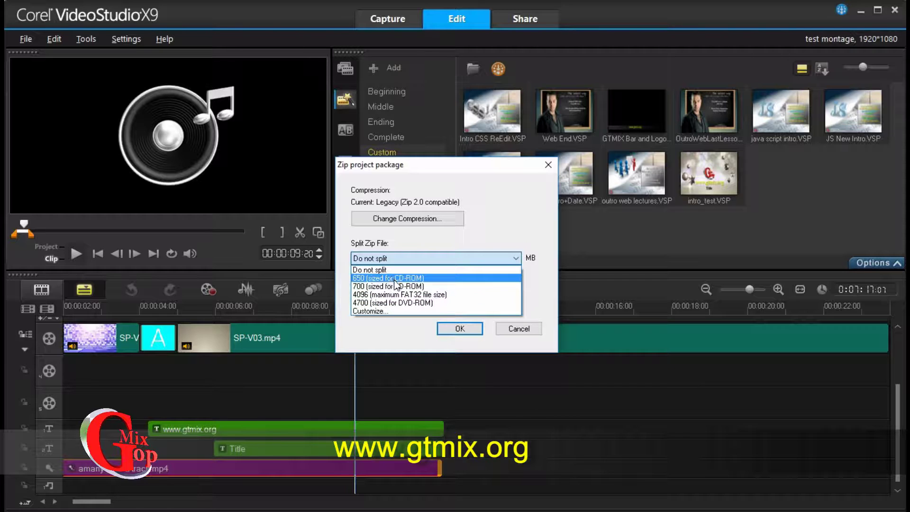
pyautogui.click(398, 312)
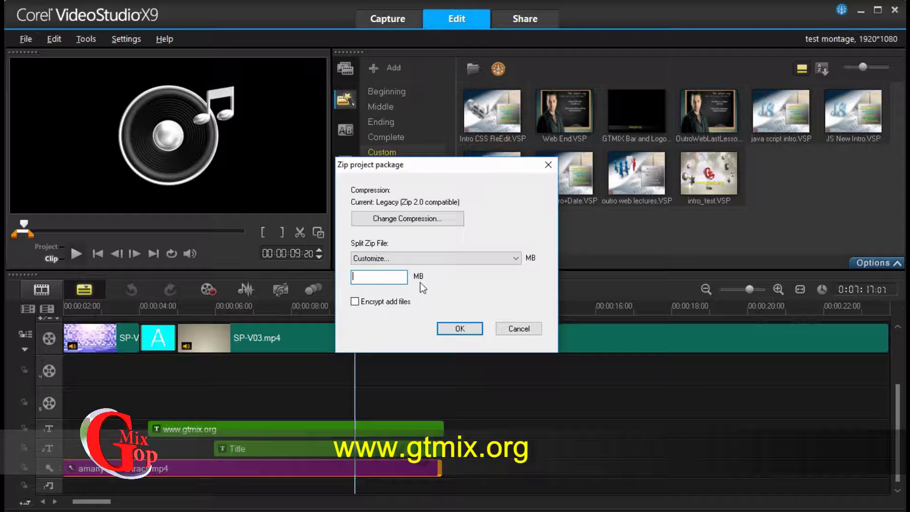
pyautogui.click(423, 258)
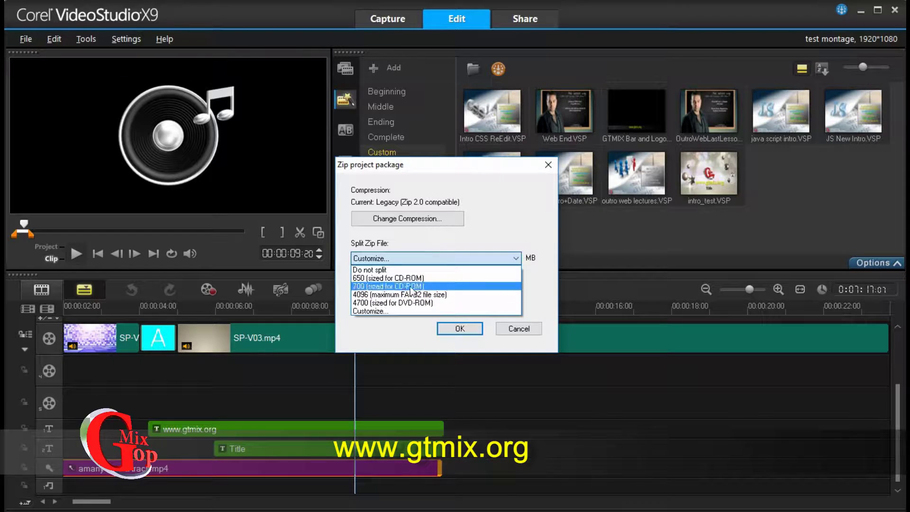
pyautogui.click(488, 235)
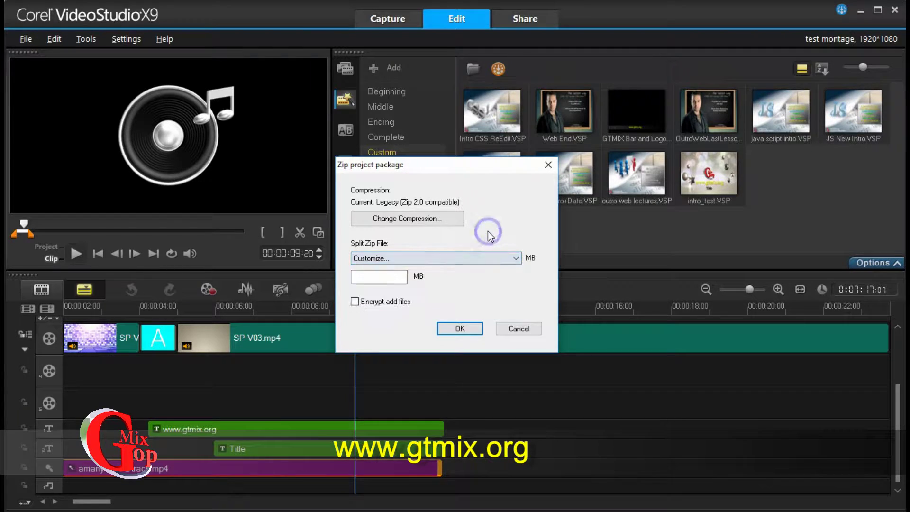
pyautogui.click(446, 261)
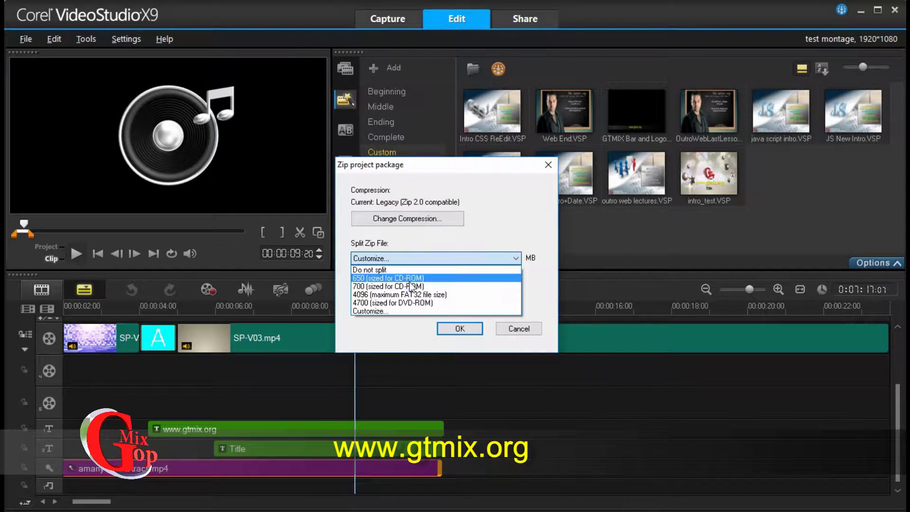
pyautogui.click(508, 235)
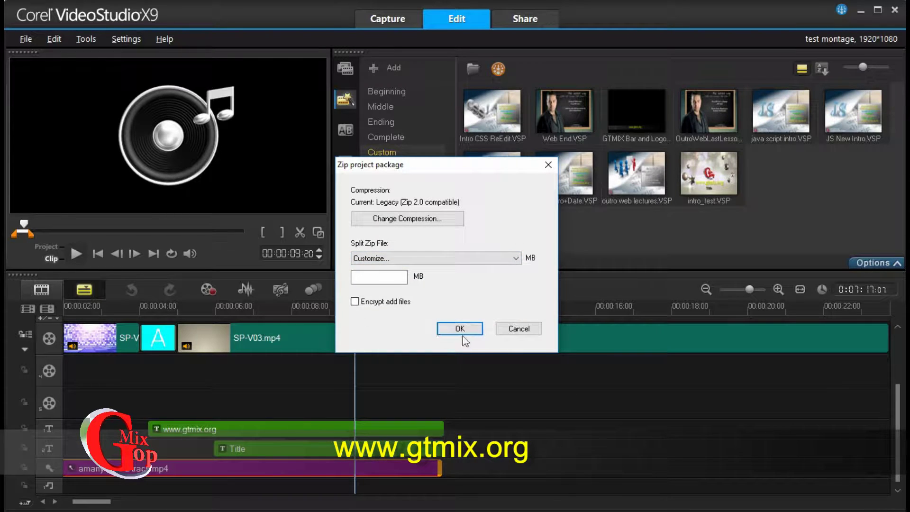
# Set the zip file to "Do not split" and pack the project.
pyautogui.click(434, 261)
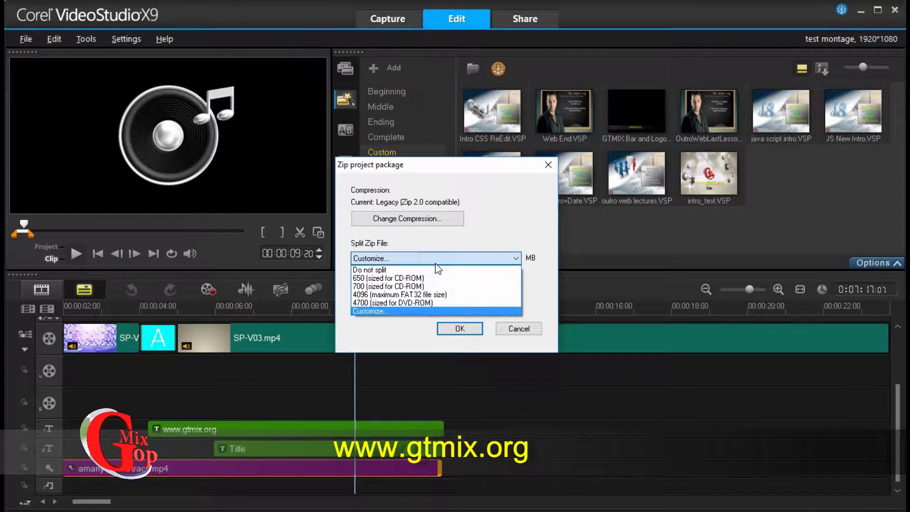
pyautogui.click(401, 270)
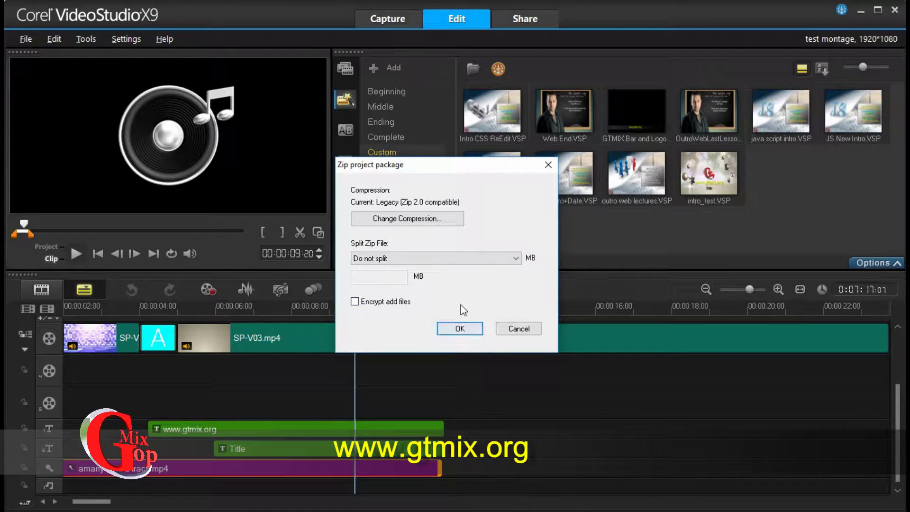
pyautogui.click(461, 329)
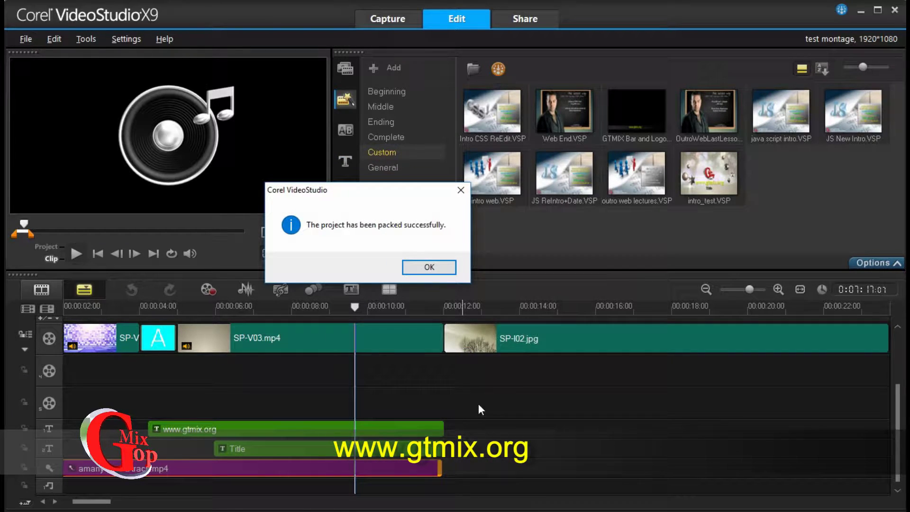
pyautogui.click(429, 266)
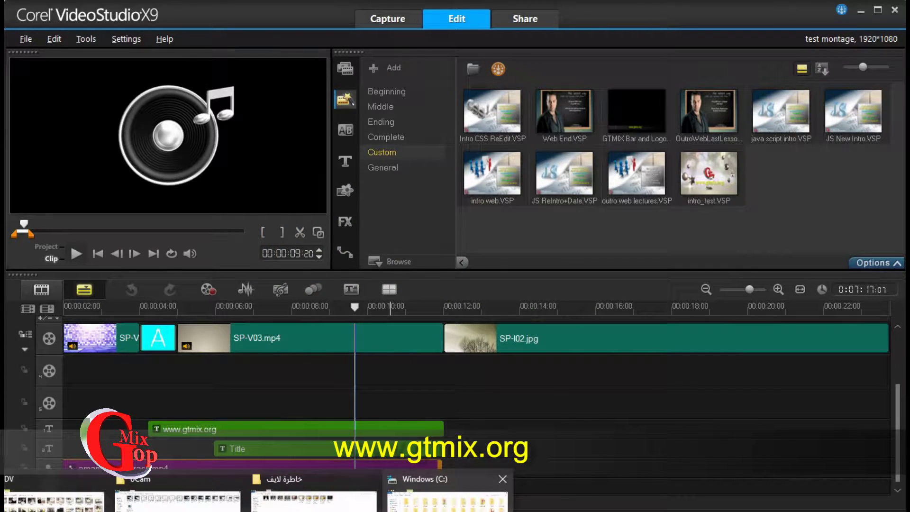
# Switch to the Windows (C:) folder in File Explorer and open test montage_7.zip in WinRAR.
pyautogui.click(412, 502)
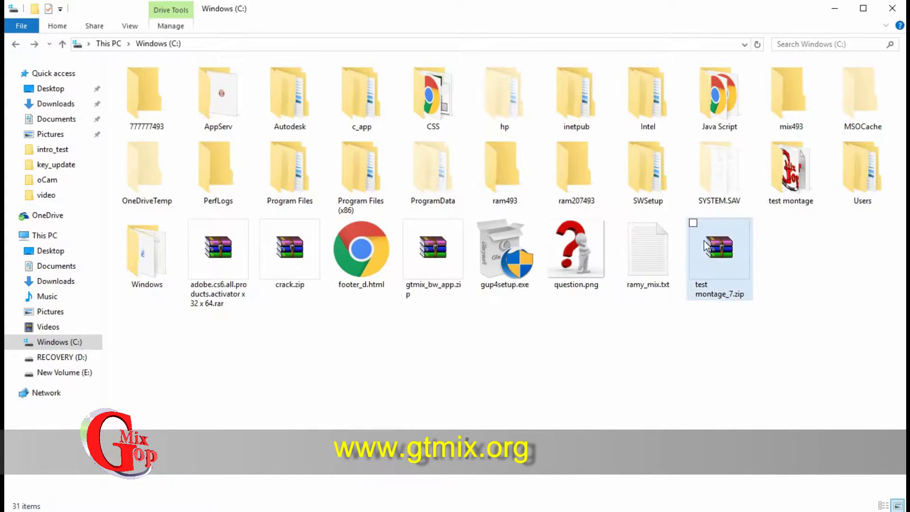
pyautogui.moveTo(731, 243)
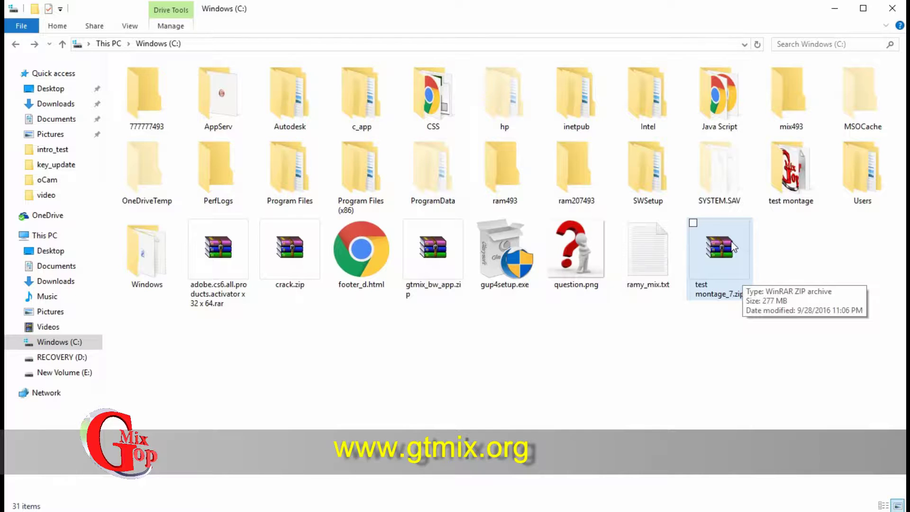
pyautogui.rightClick(734, 244)
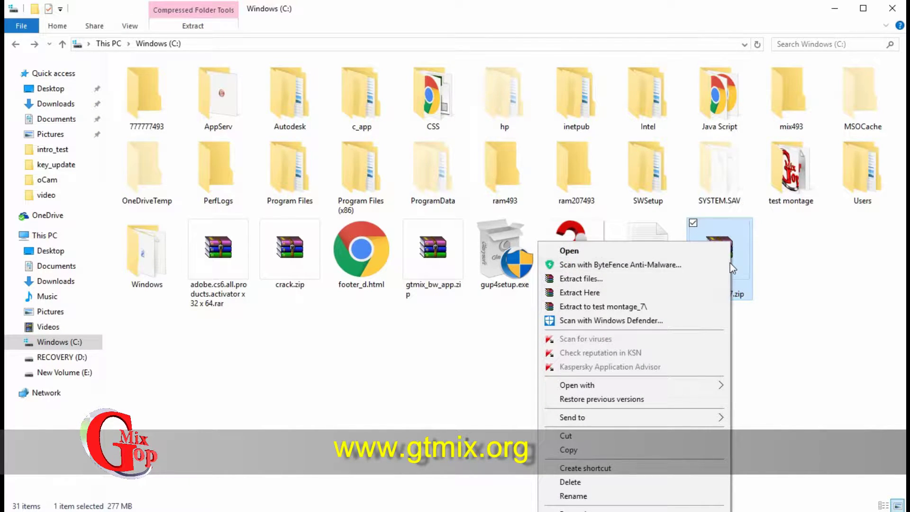
pyautogui.click(747, 260)
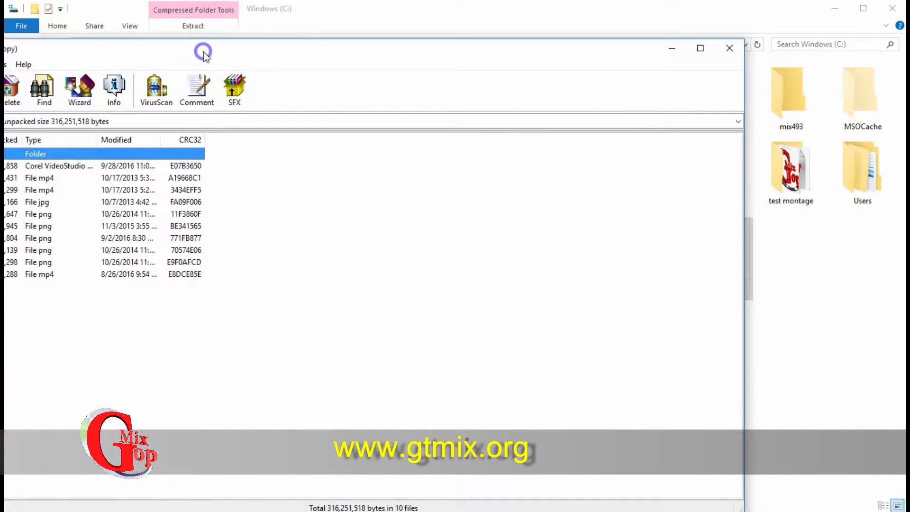
pyautogui.click(368, 288)
pyautogui.moveTo(192, 51); pyautogui.dragTo(401, 29)
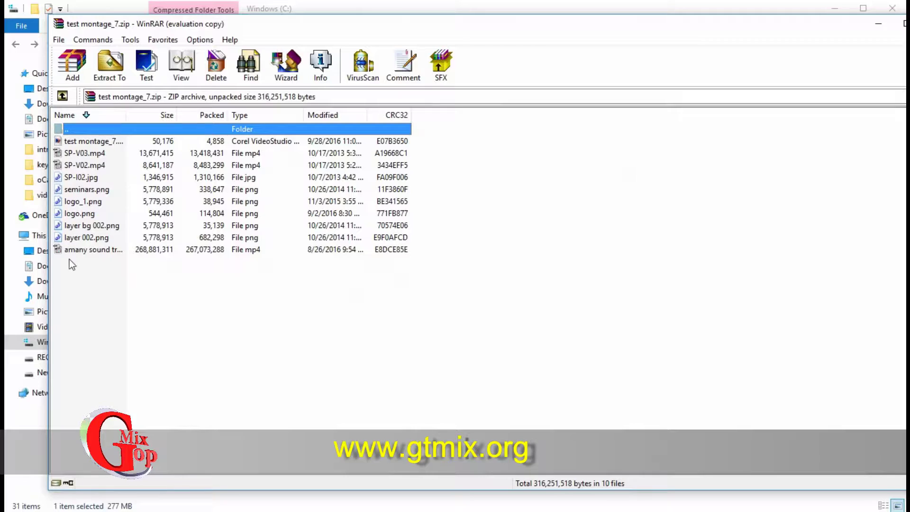
# Examine the packed project file and media files inside the archive and close it.
pyautogui.click(98, 143)
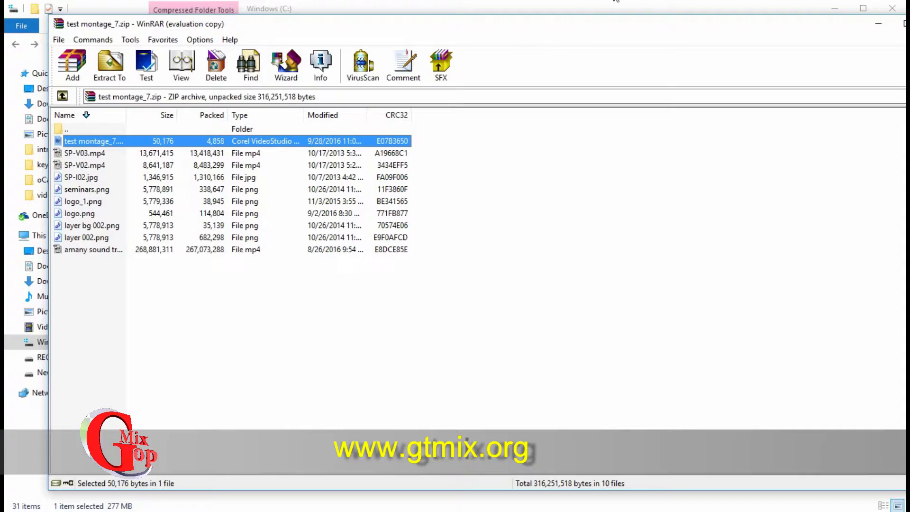
pyautogui.moveTo(582, 30); pyautogui.dragTo(597, 70)
pyautogui.moveTo(517, 54); pyautogui.dragTo(538, 41)
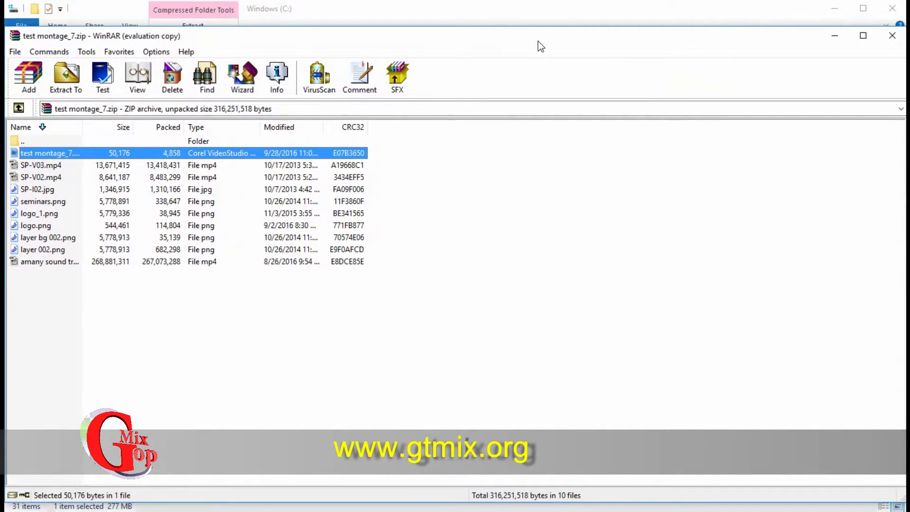
pyautogui.click(893, 35)
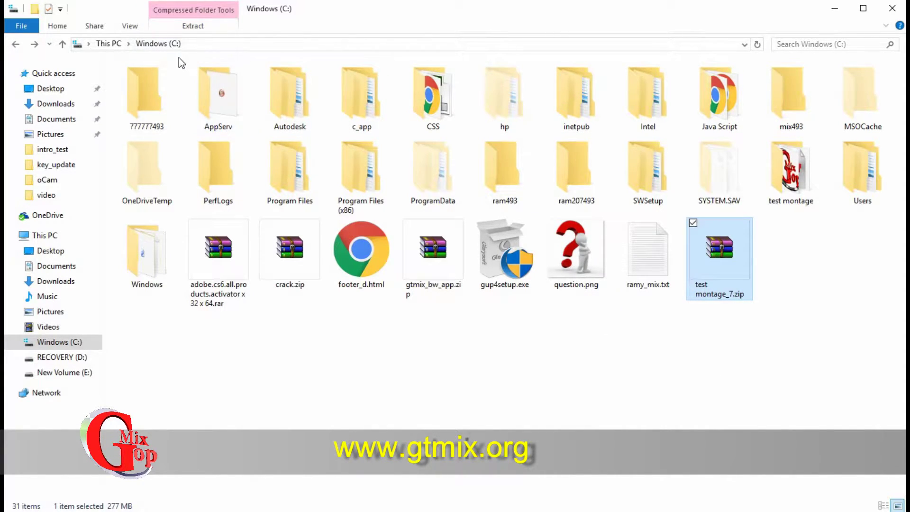
# Reopen test montage_7.zip, dismiss the WinRAR licence reminder, check the listed project file and close the archive.
pyautogui.click(832, 385)
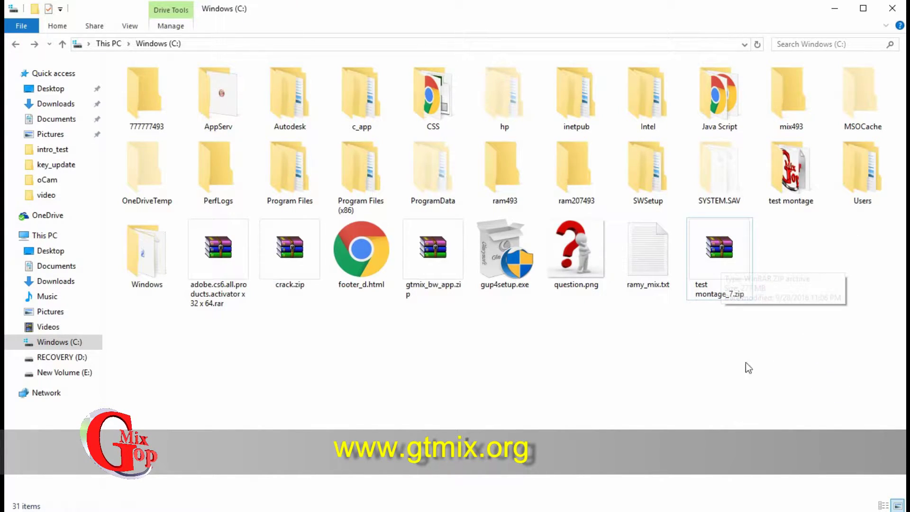
pyautogui.doubleClick(752, 294)
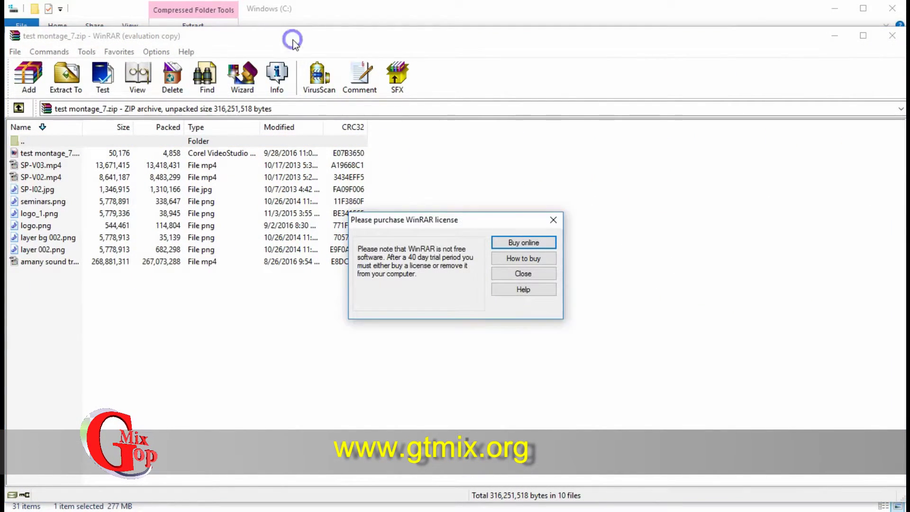
pyautogui.click(540, 273)
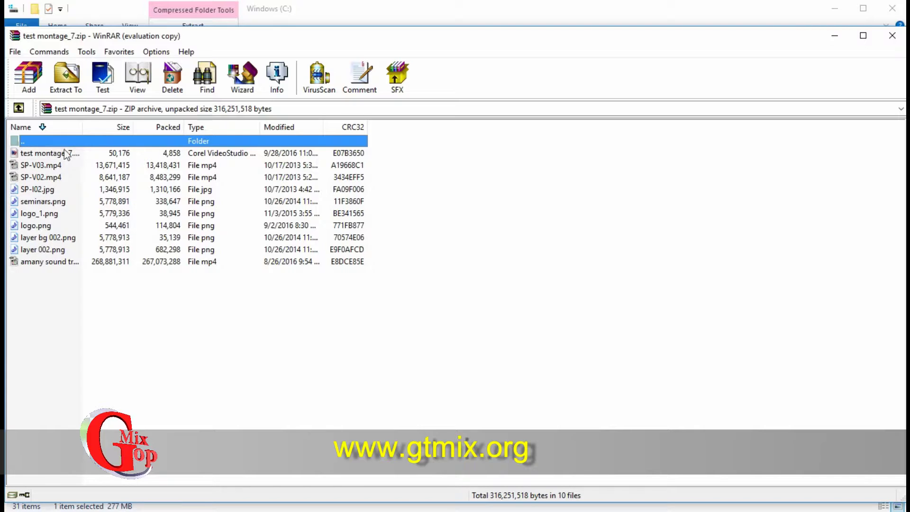
pyautogui.click(891, 43)
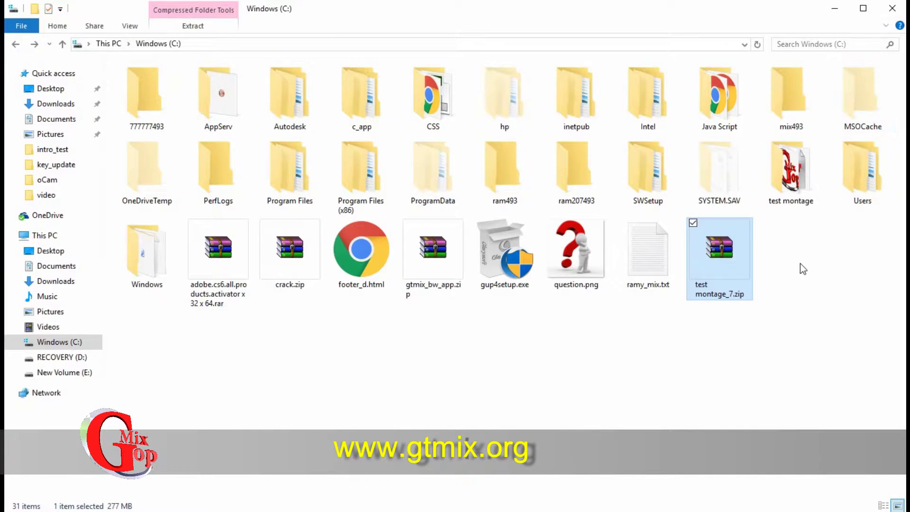
# Check the extraction options offered for test montage_7.zip without extracting it, and switch back to Corel VideoStudio.
pyautogui.rightClick(729, 268)
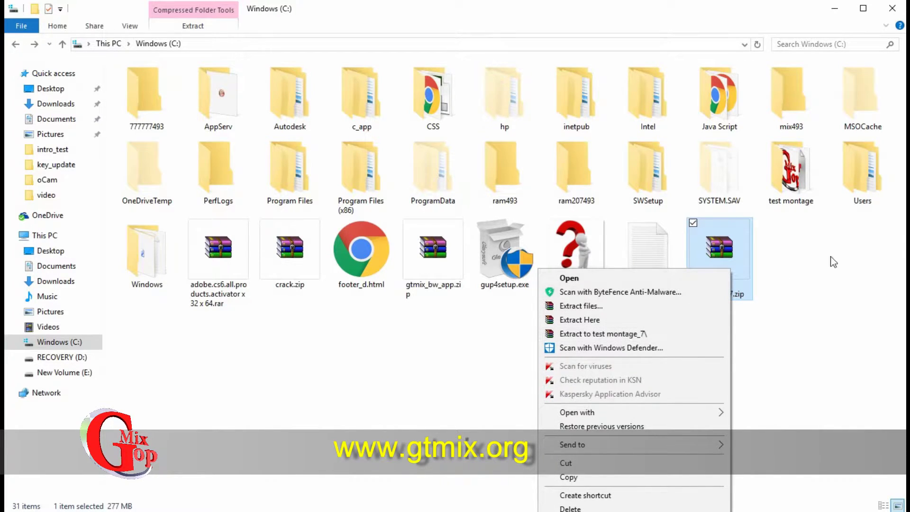
pyautogui.click(789, 317)
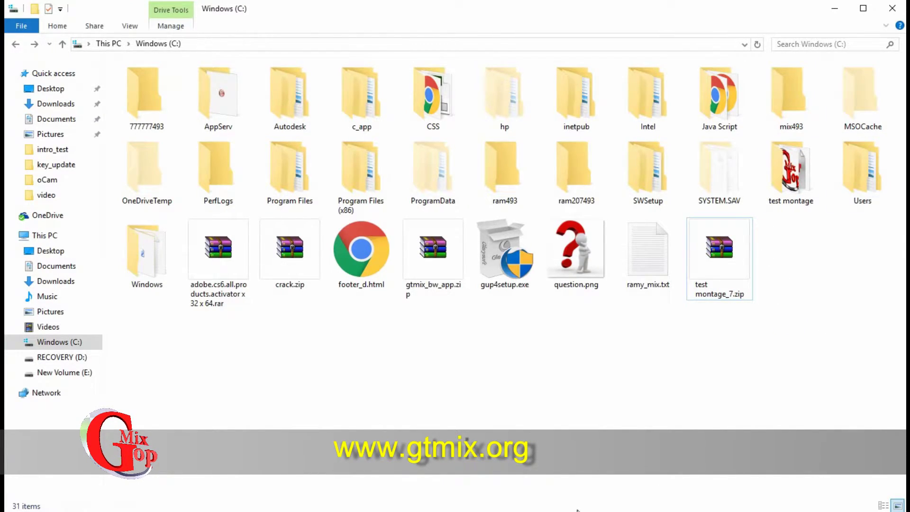
pyautogui.click(554, 502)
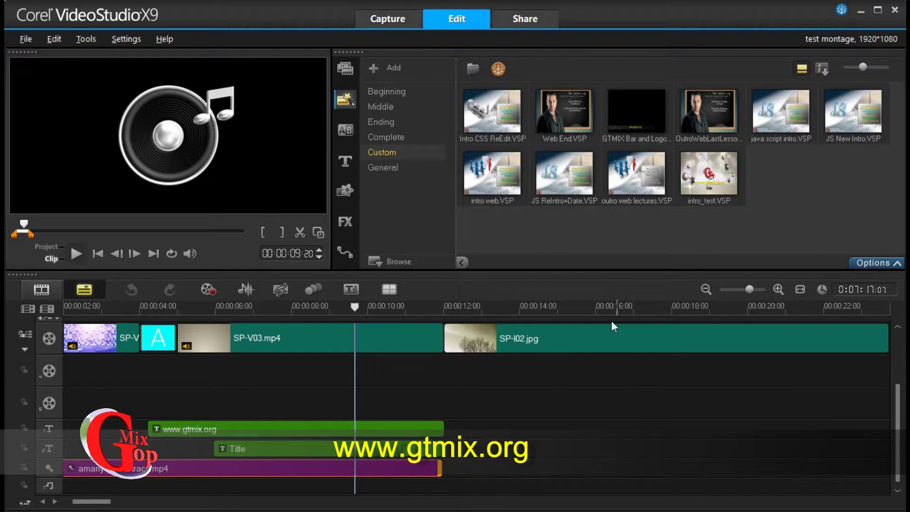